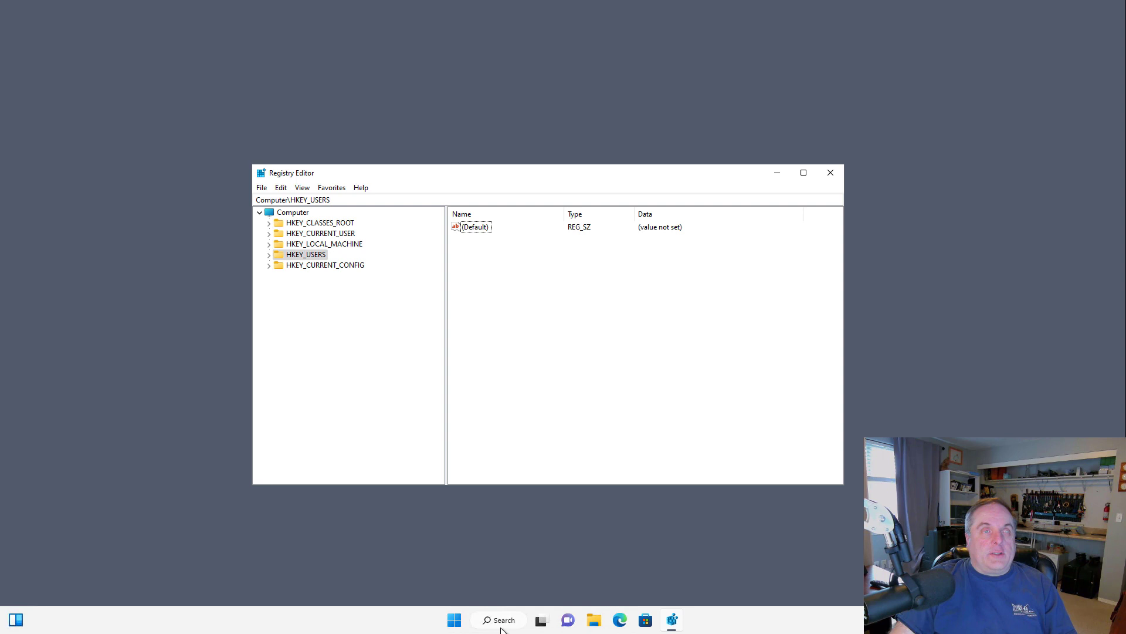
- Search Windows for regedit and launch Registry Editor from the results
left_click(491, 622)
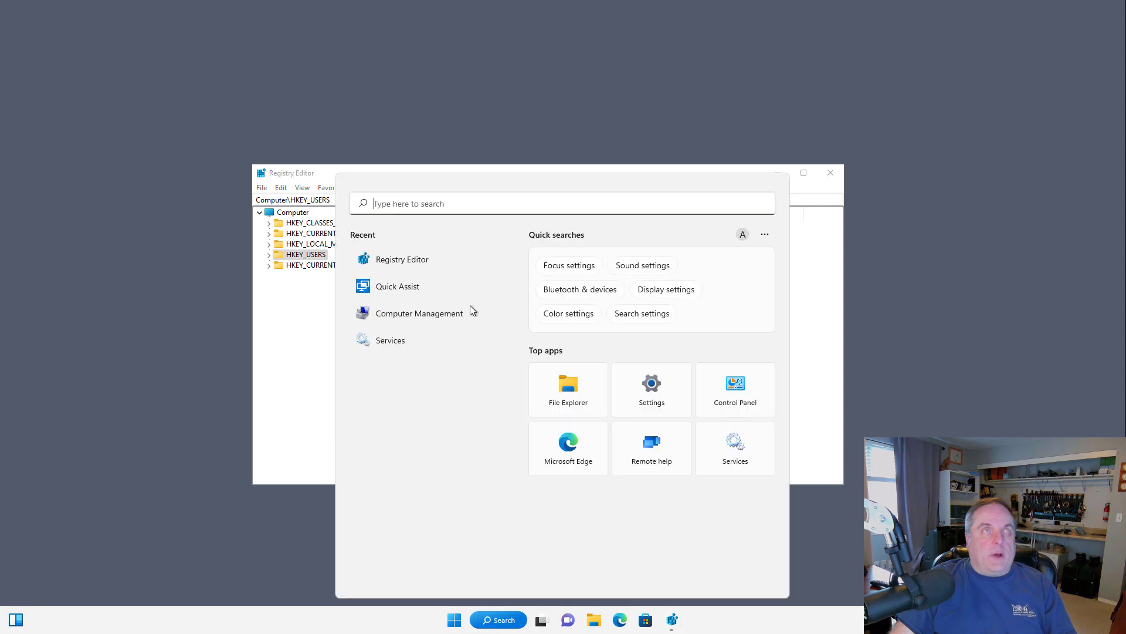
type("re")
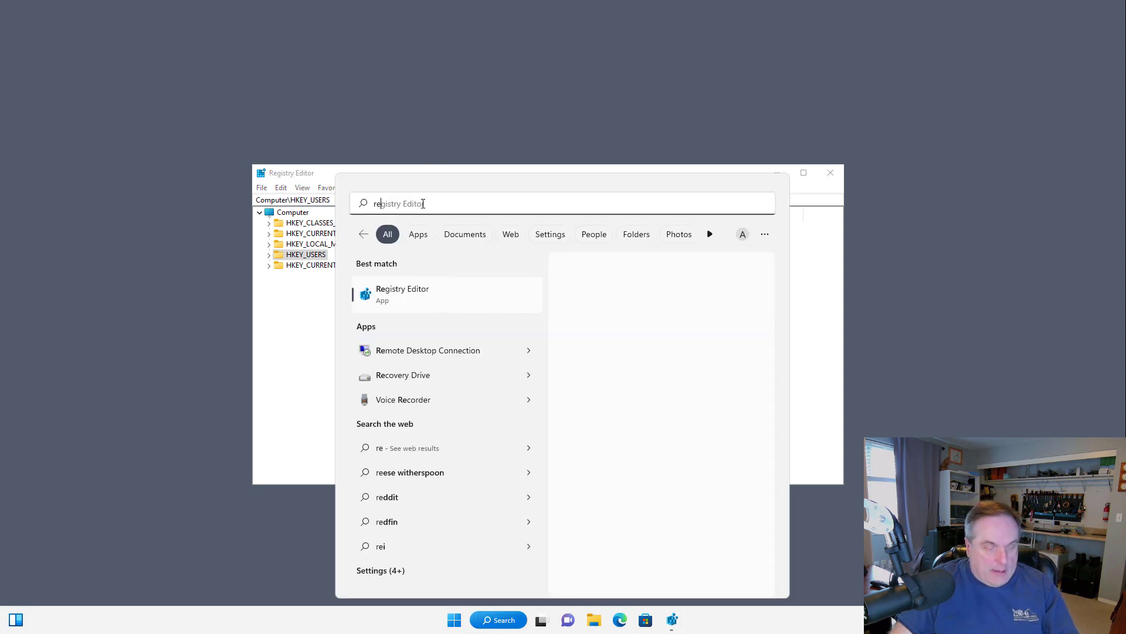
type("gedit")
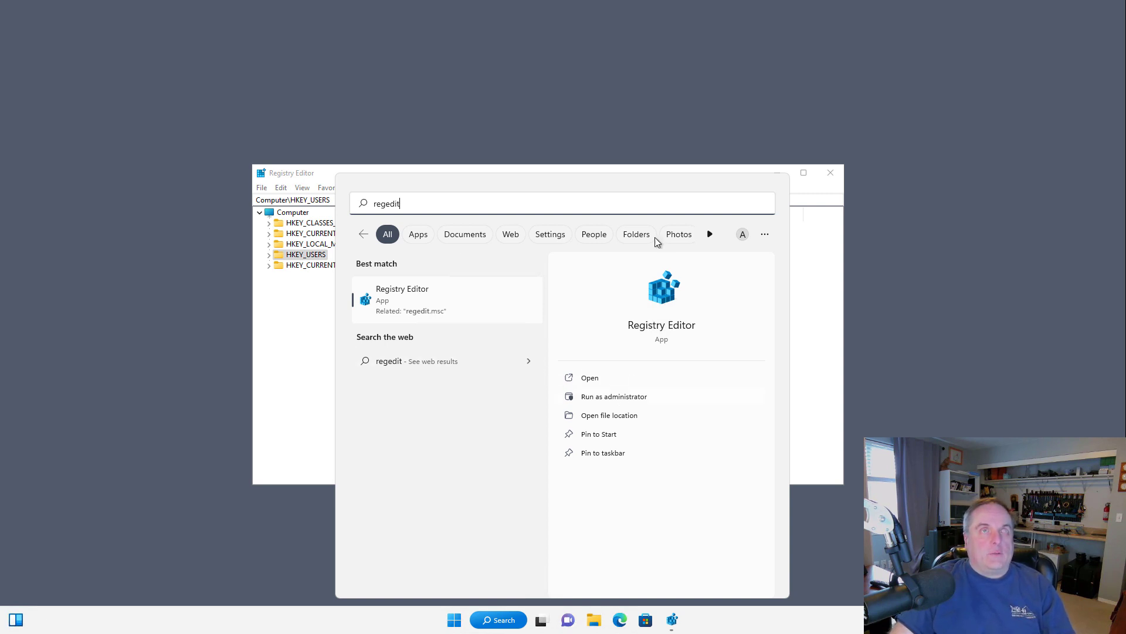
left_click(828, 235)
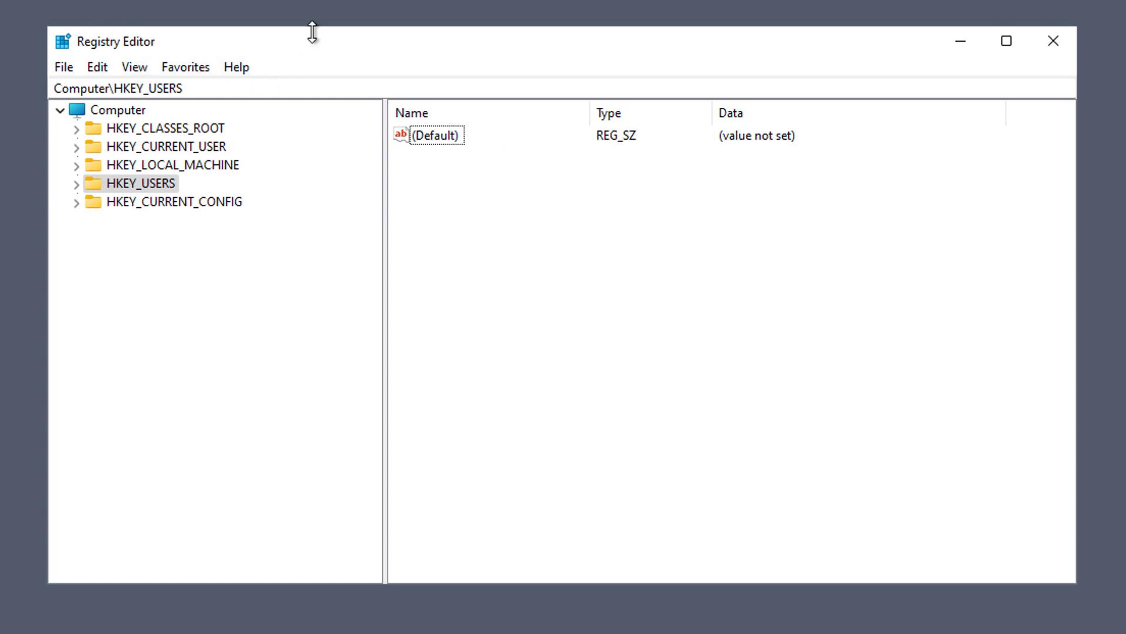
- View each root hive in turn (HKLM, HKU, HKCR, HKCU, HKCC), ending on HKEY_CLASSES_ROOT
left_click(199, 170)
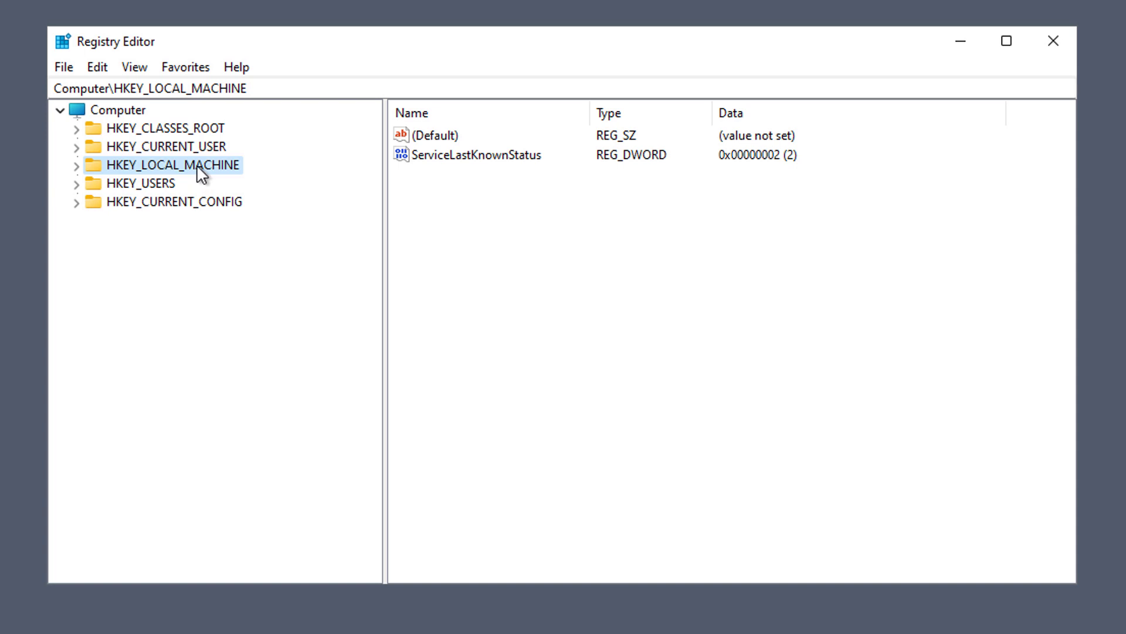
left_click(133, 182)
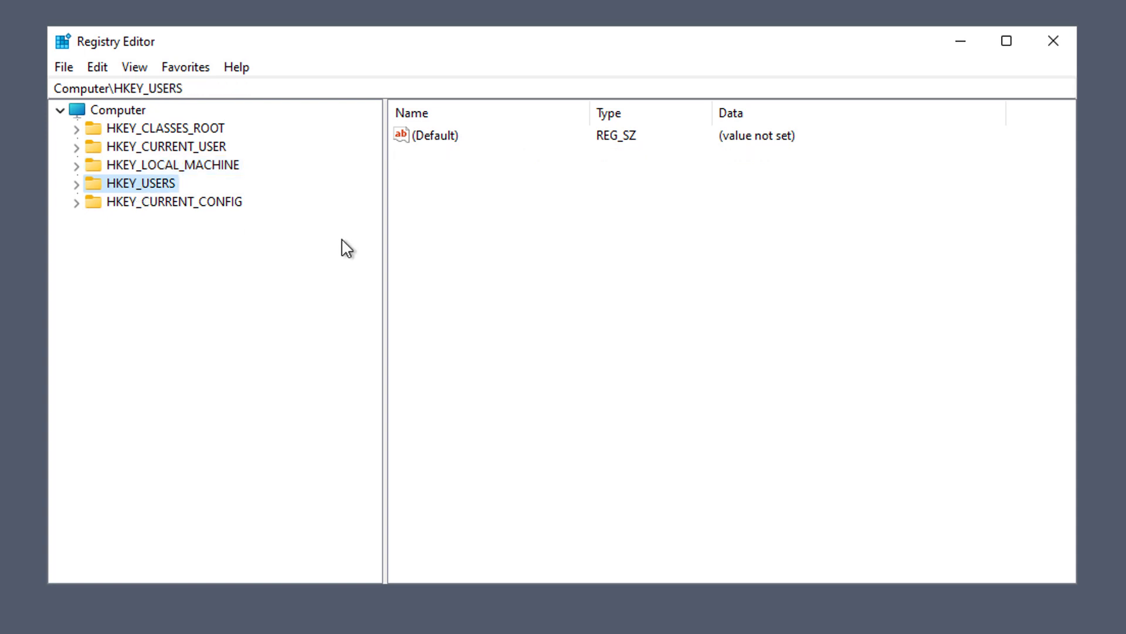
left_click(195, 131)
left_click(190, 150)
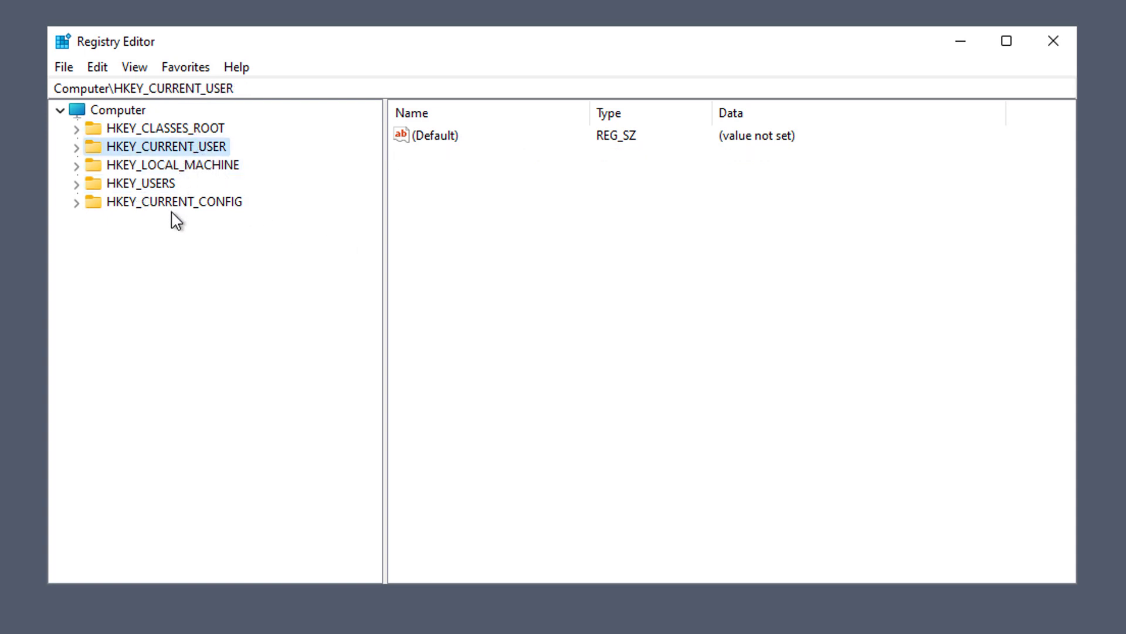
left_click(176, 203)
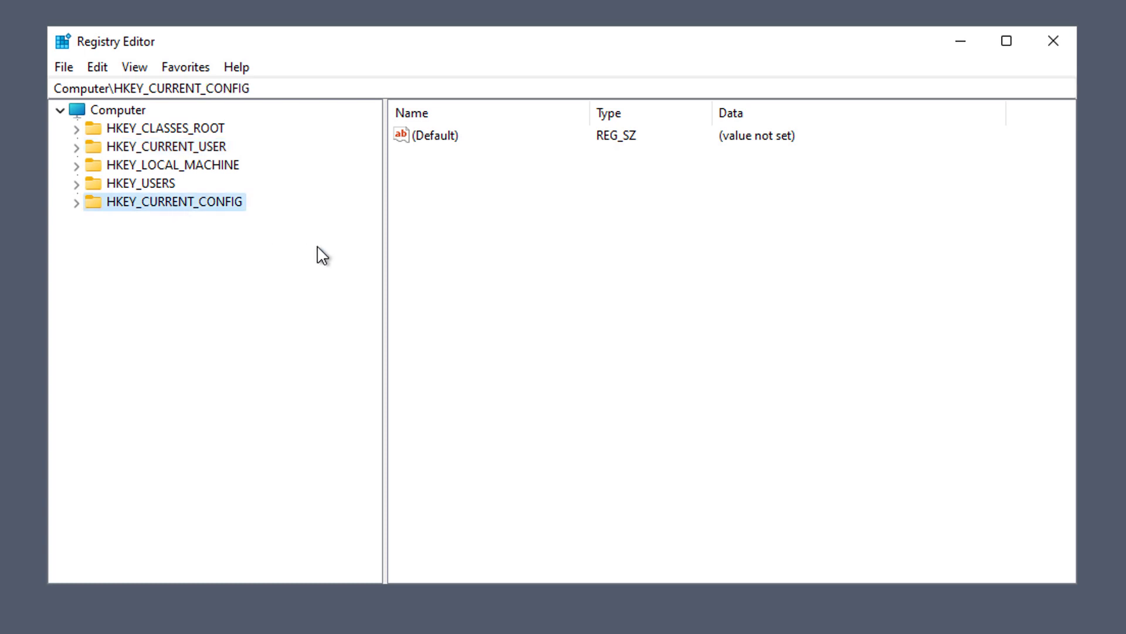
left_click(146, 182)
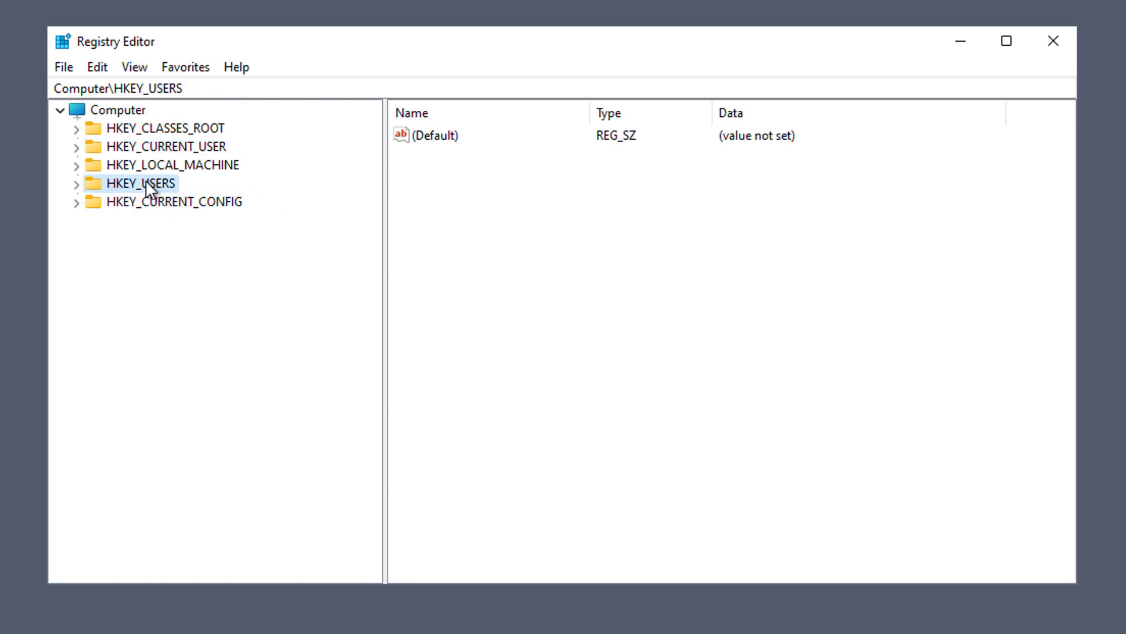
left_click(151, 166)
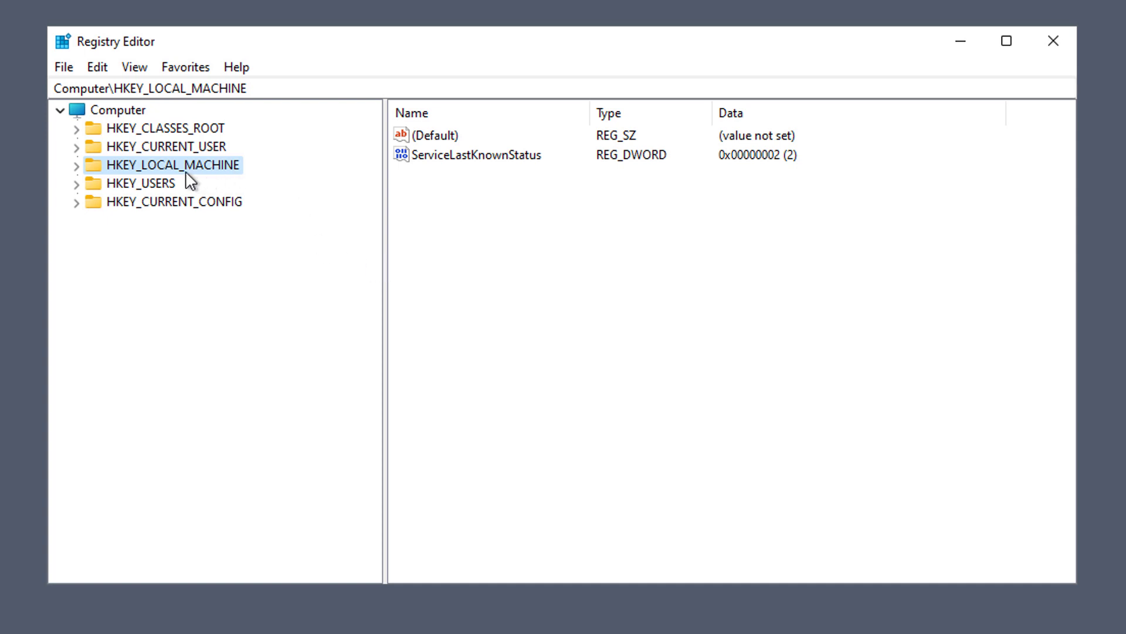
left_click(168, 145)
left_click(172, 130)
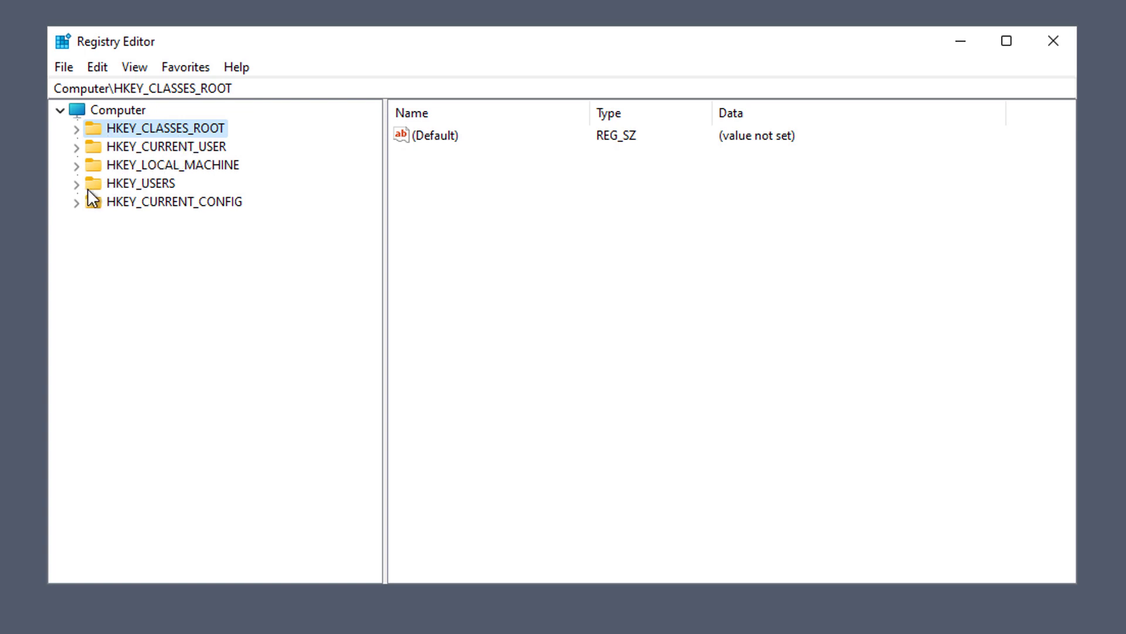
- Drill into HKEY_LOCAL_MACHINE\SOFTWARE\Intel\PSIS and select PSIS_DECODER to list its AdapterID, VendorID and GraphFile values
left_click(77, 166)
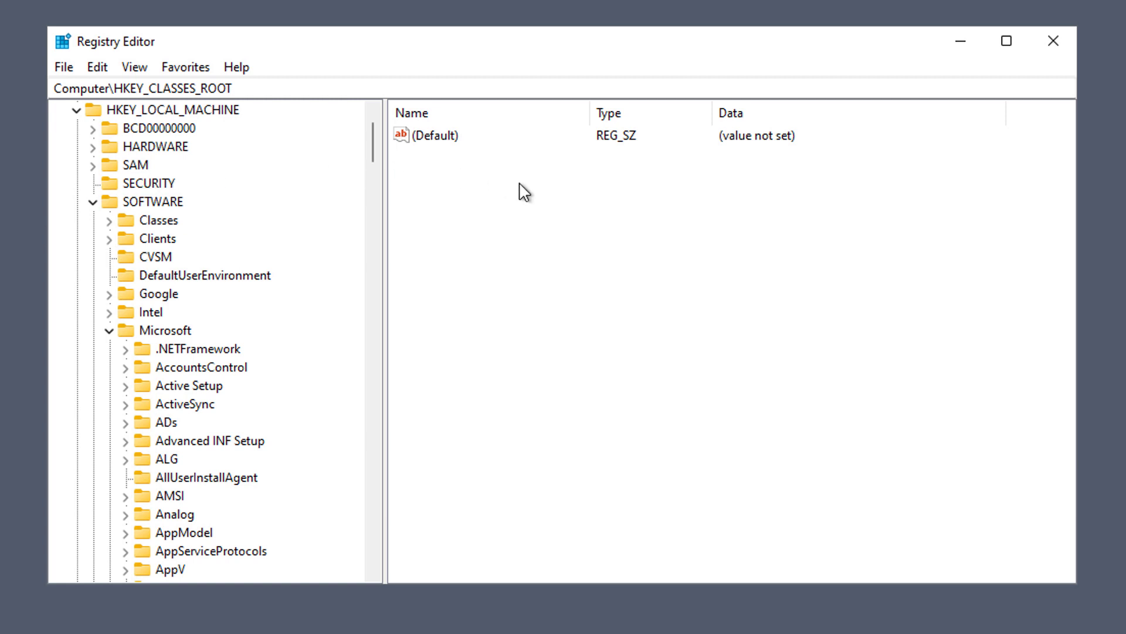
left_click(449, 139)
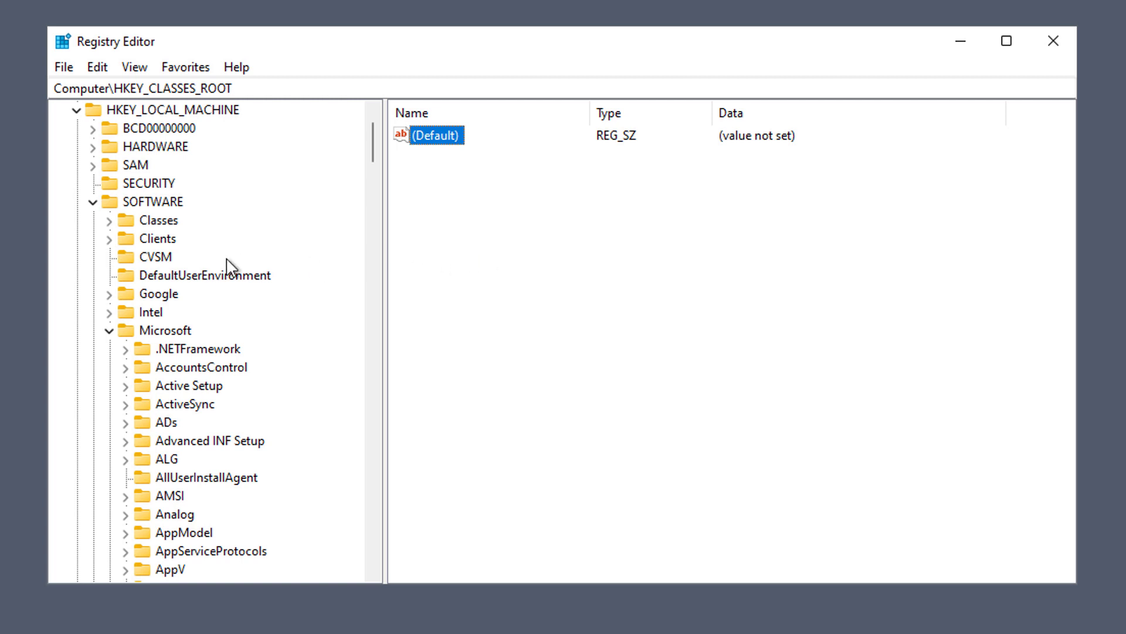
left_click(166, 295)
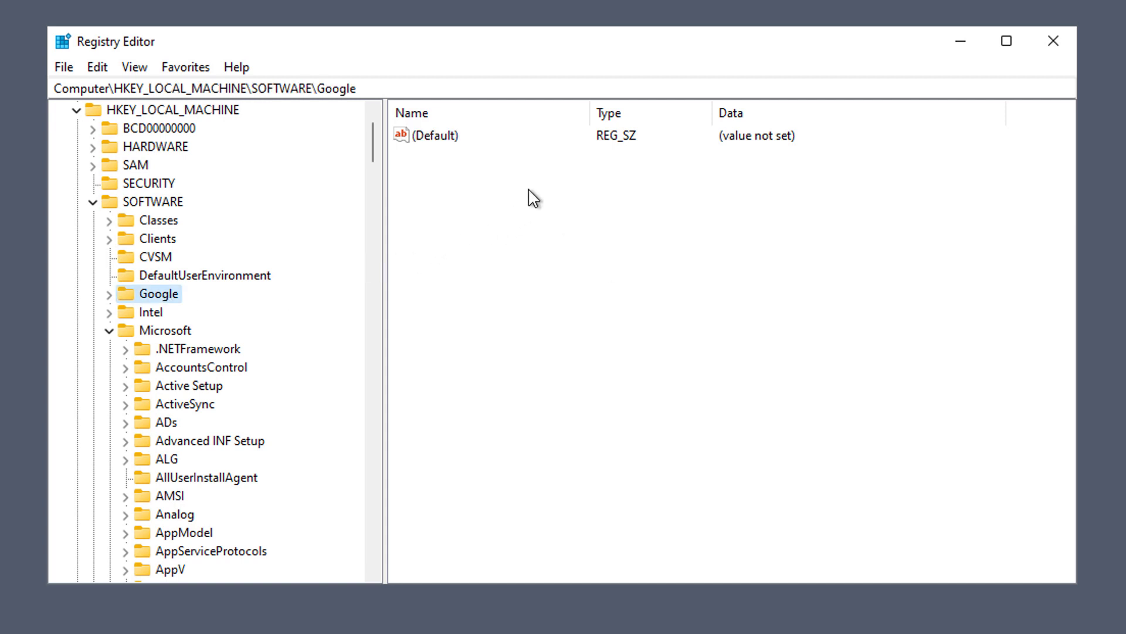
left_click(154, 311)
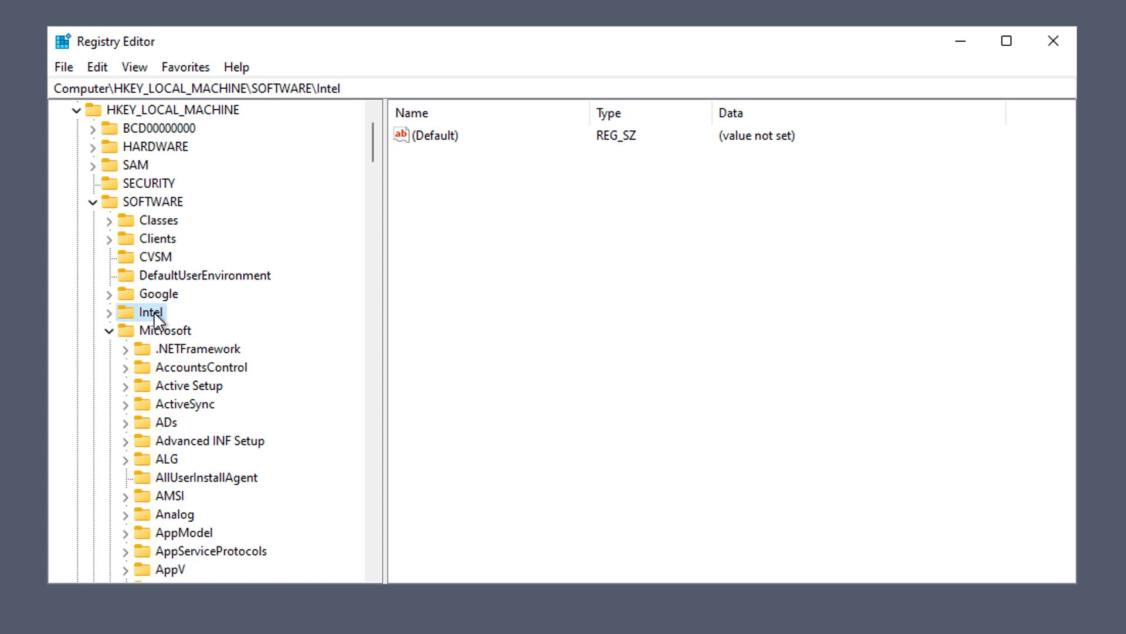
double_click(153, 312)
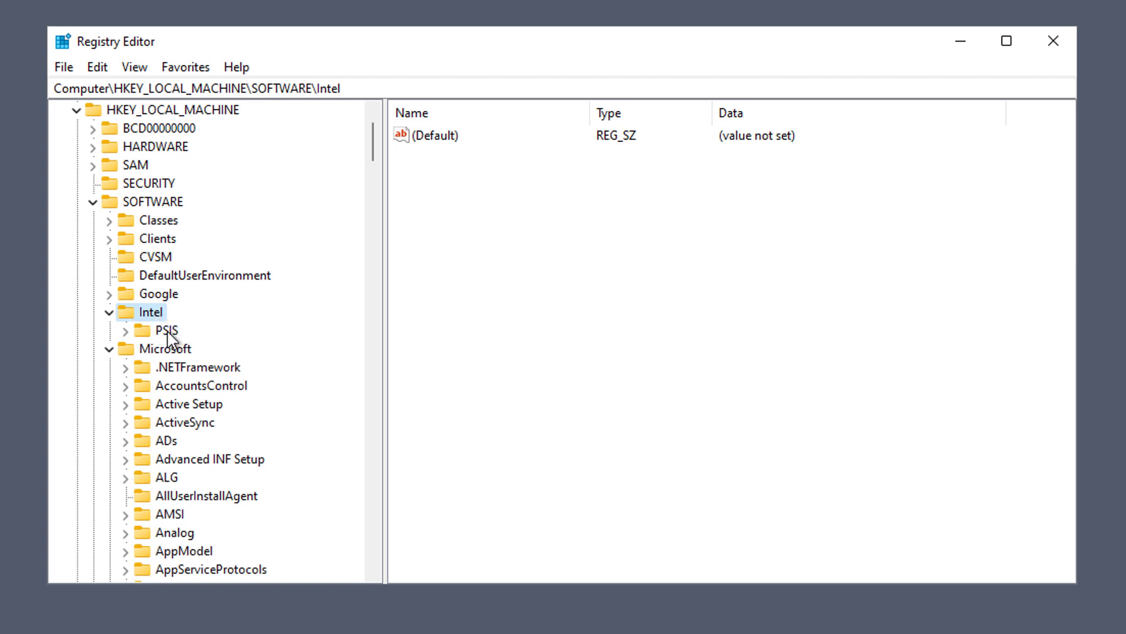
left_click(166, 330)
double_click(166, 330)
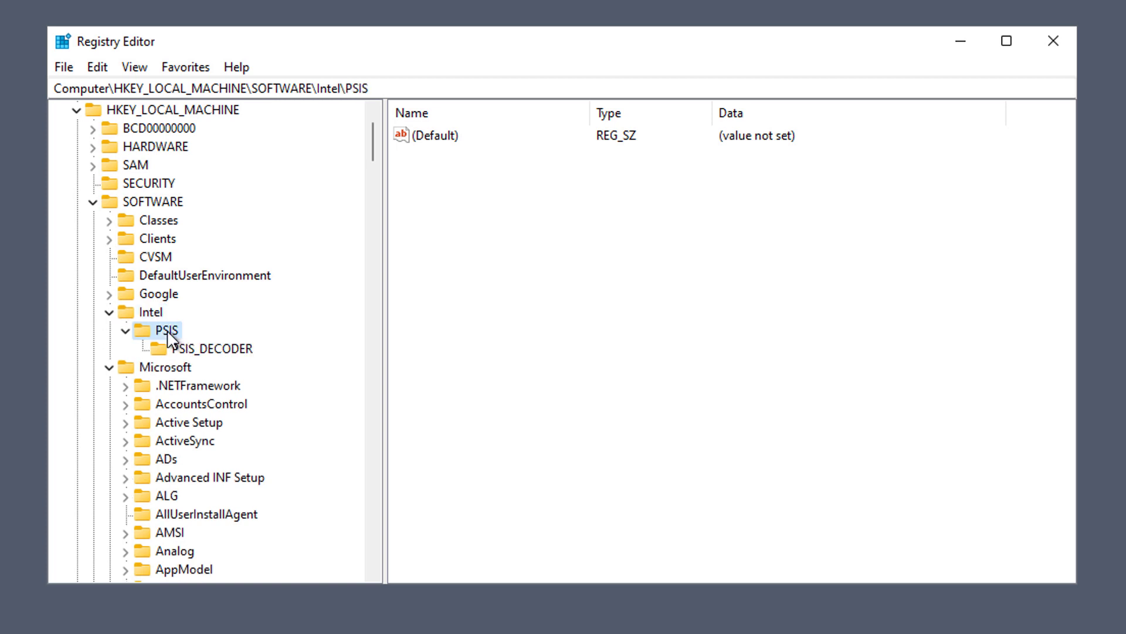
left_click(200, 351)
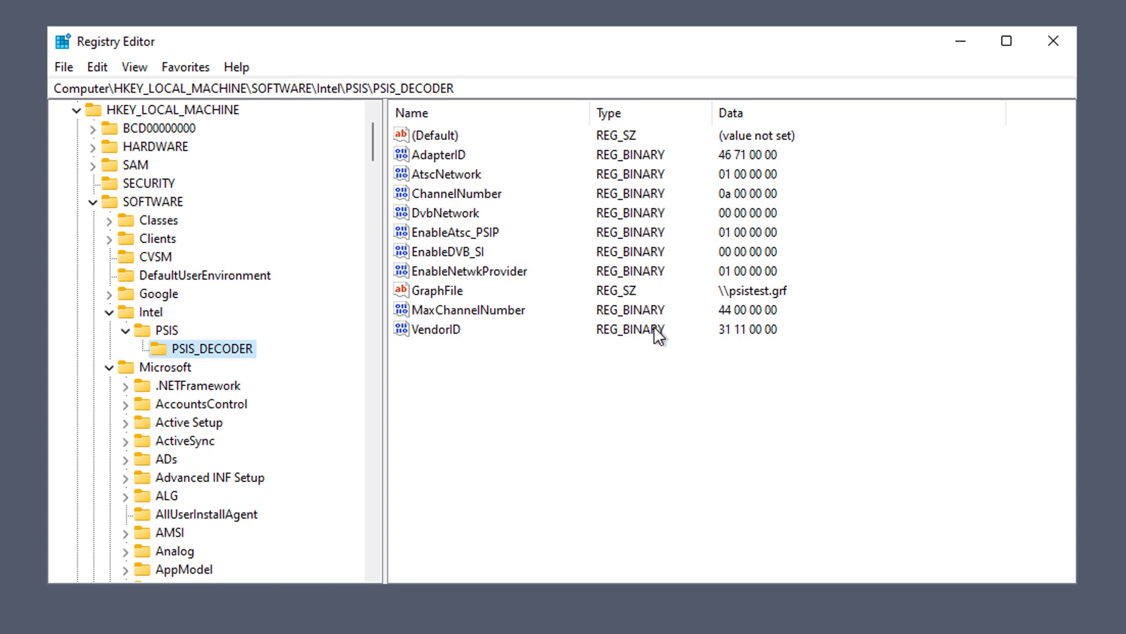
double_click(441, 229)
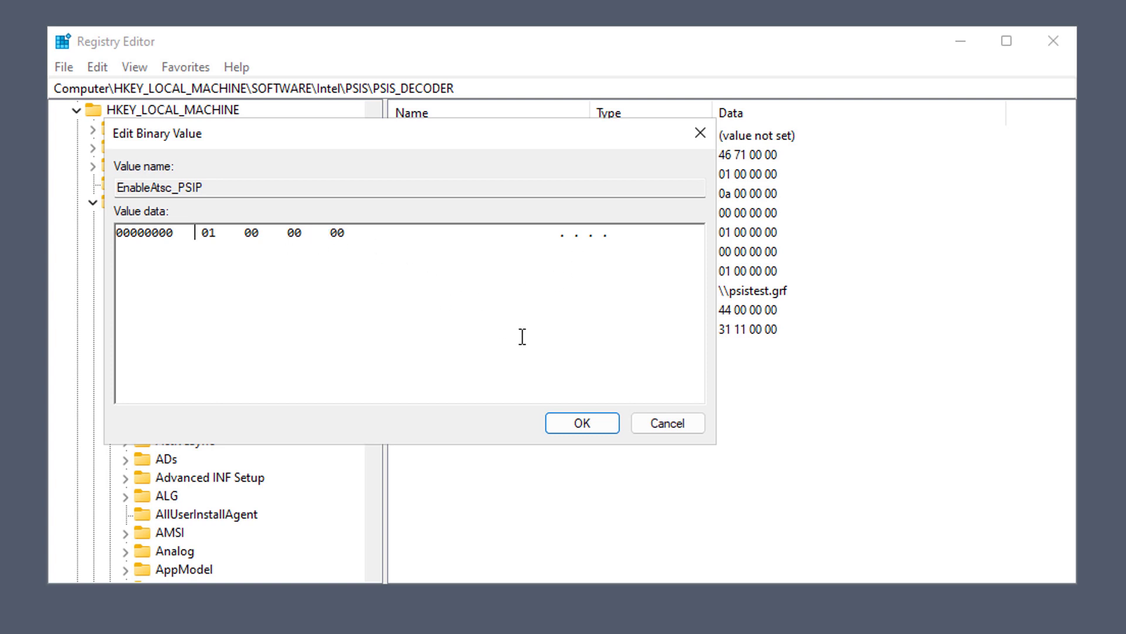
left_click(682, 425)
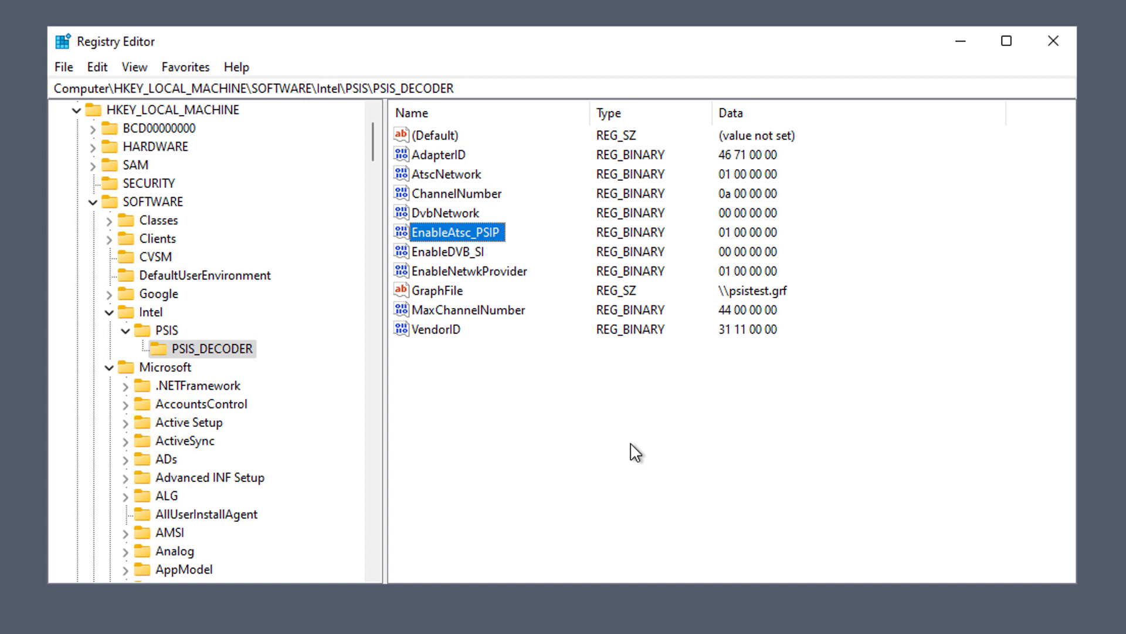
- Collapse SOFTWARE and HKEY_LOCAL_MACHINE, then expand HKEY_USERS to show its user keys
left_click(94, 202)
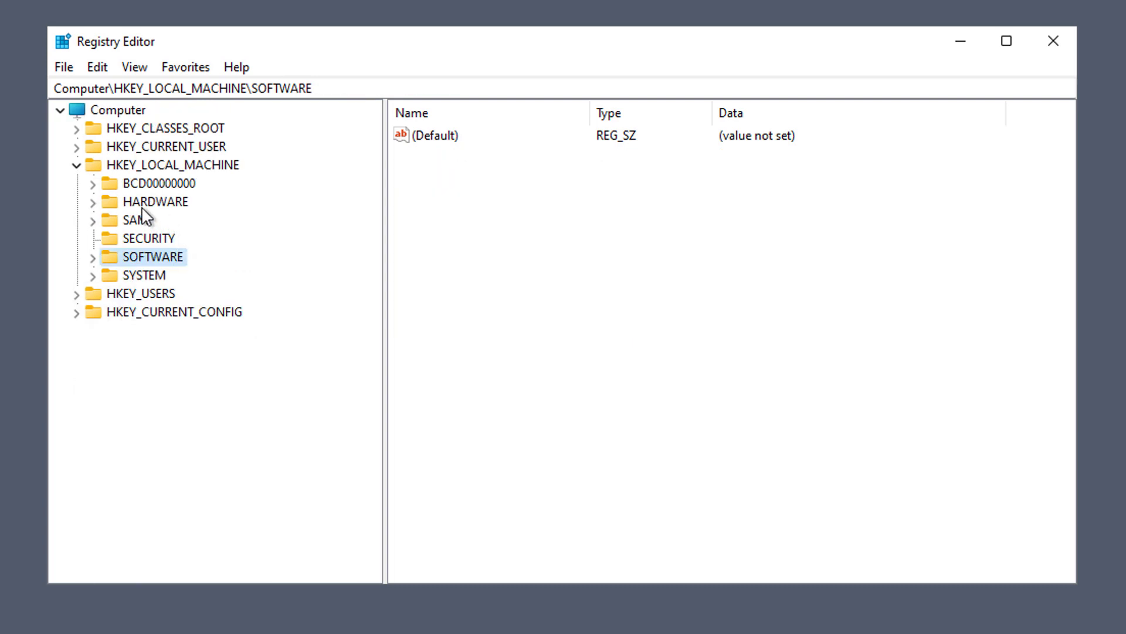
left_click(78, 164)
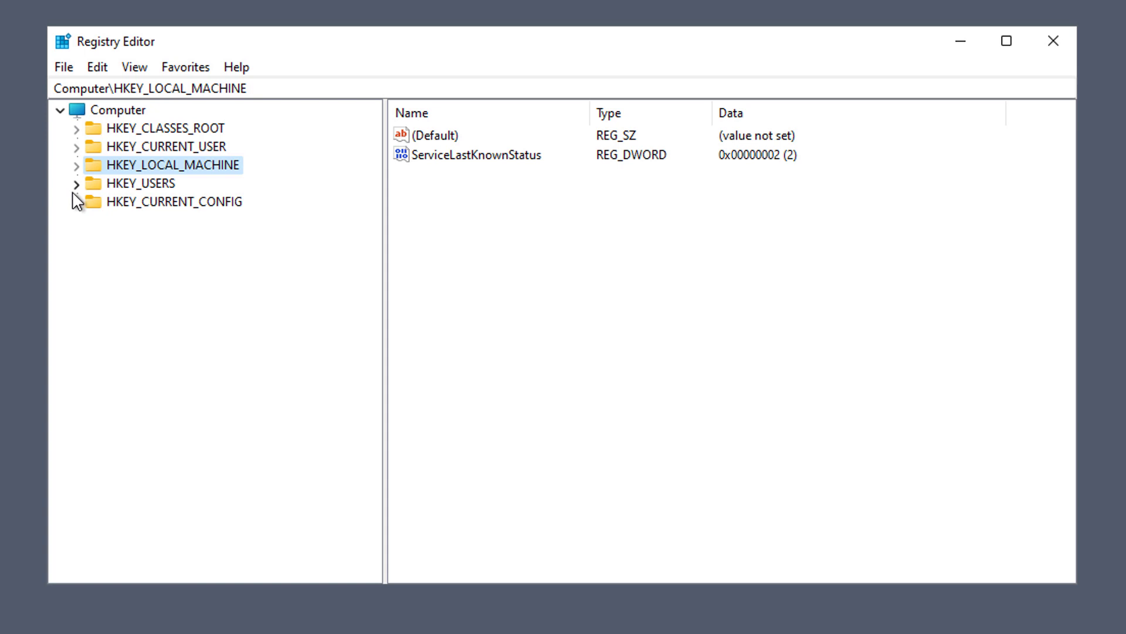
left_click(76, 183)
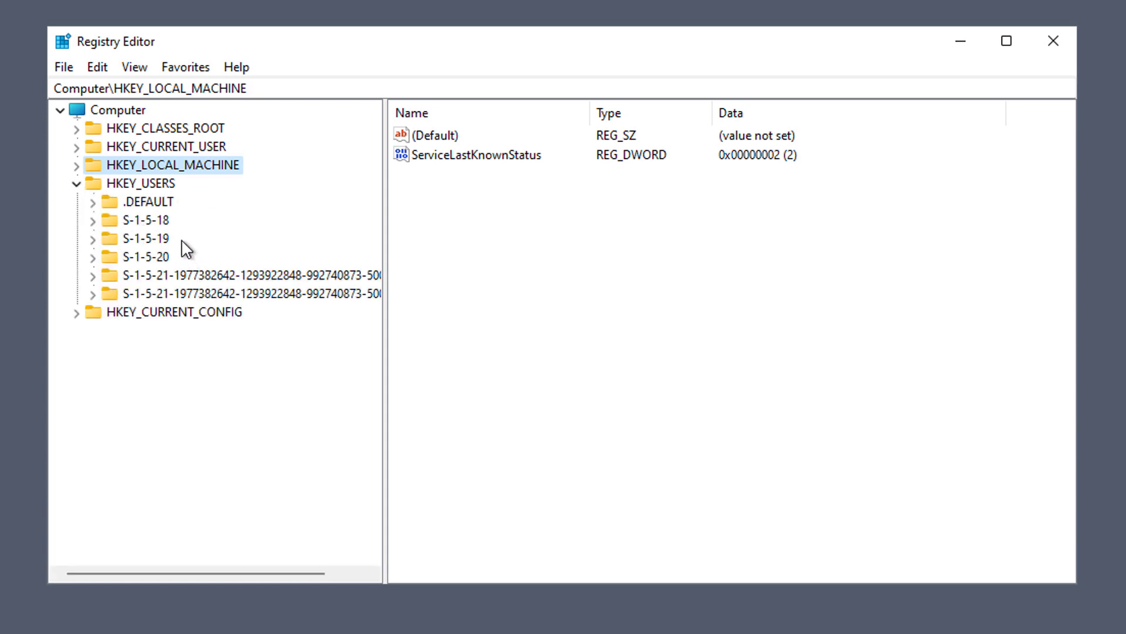
left_click(140, 183)
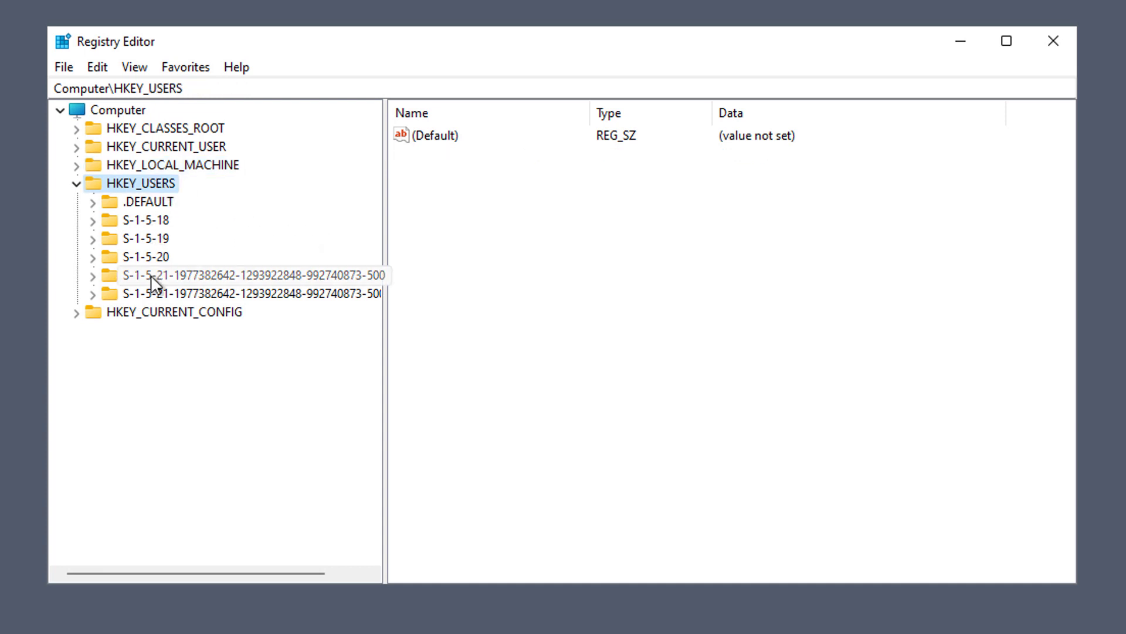
- Expand the user SID key and Printers, open ConvertUserDevModesCount, and select Microsoft Print to PDF
left_click(233, 277)
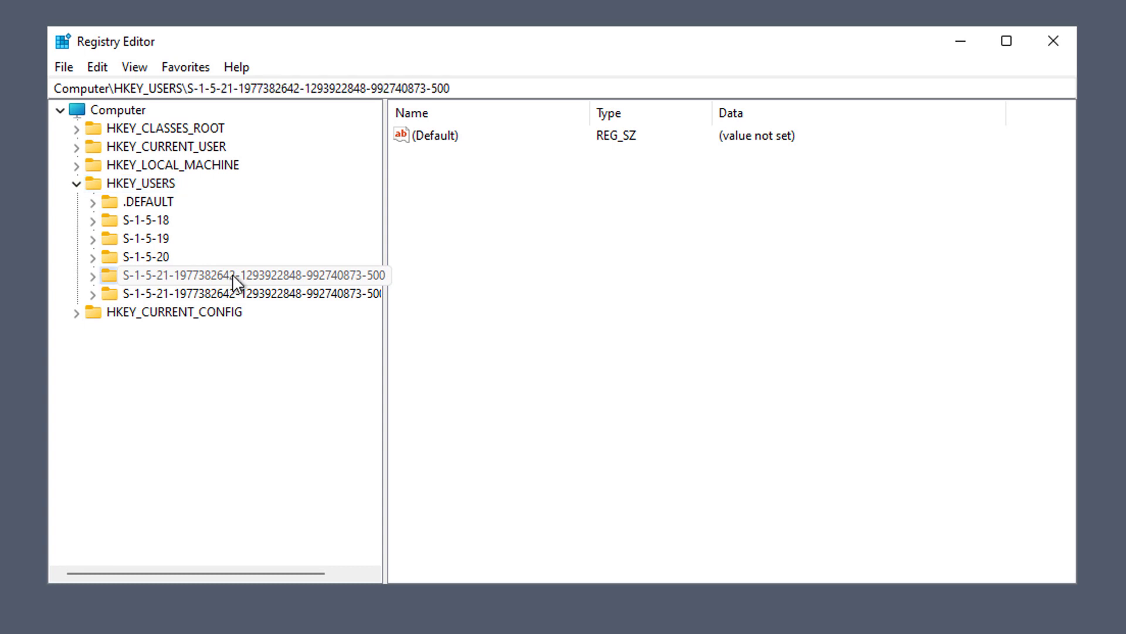
double_click(234, 276)
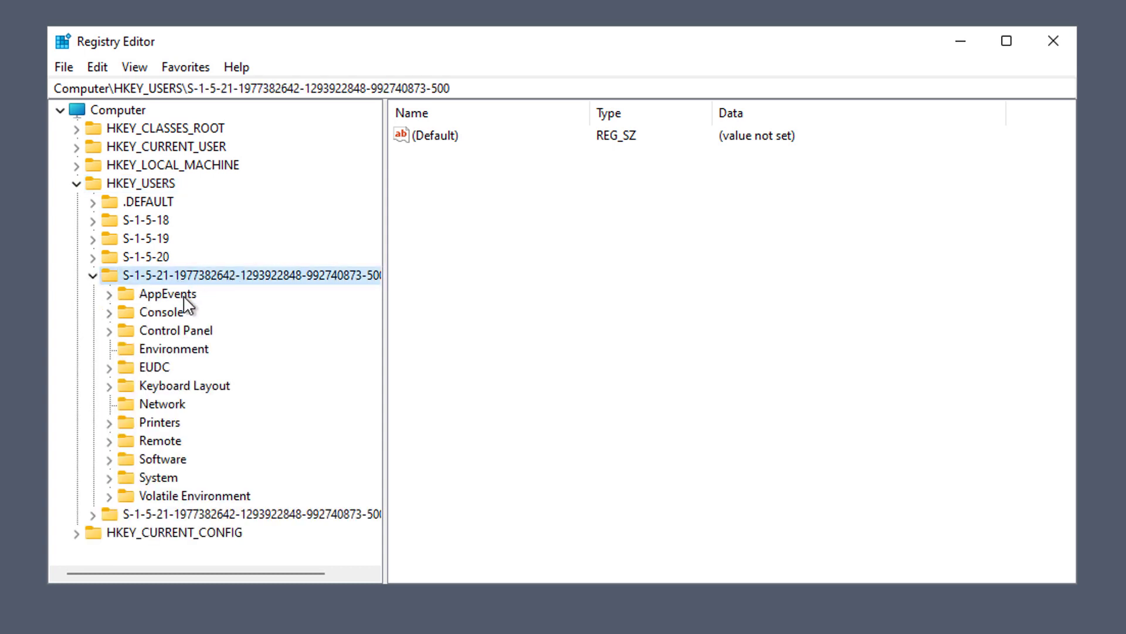
double_click(160, 422)
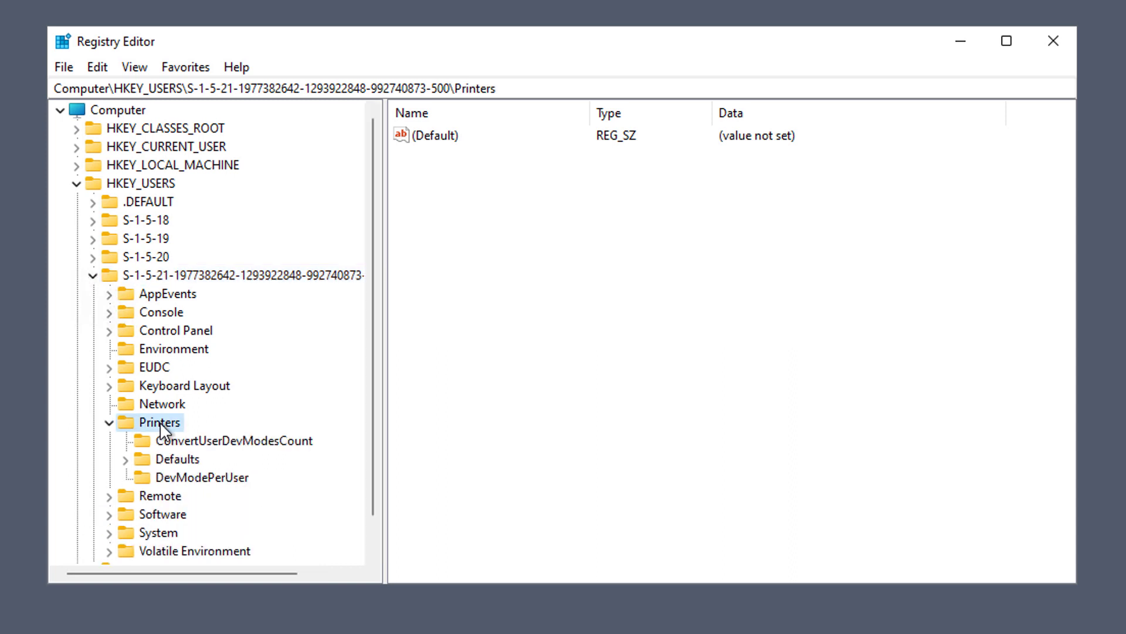
scroll(262, 431, "down", 1)
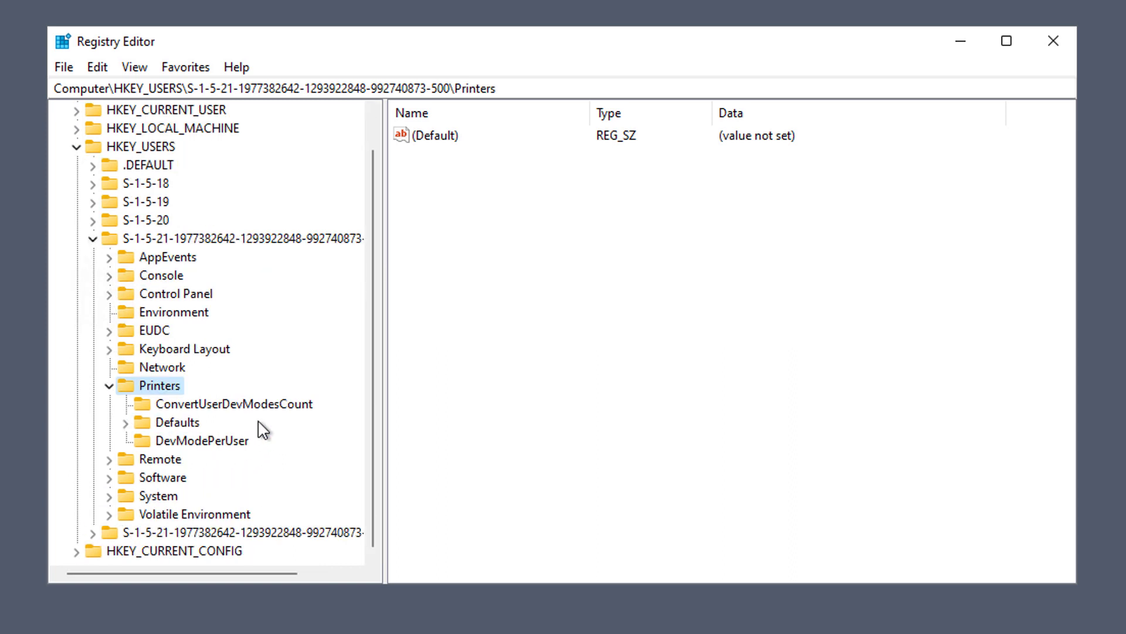
left_click(271, 405)
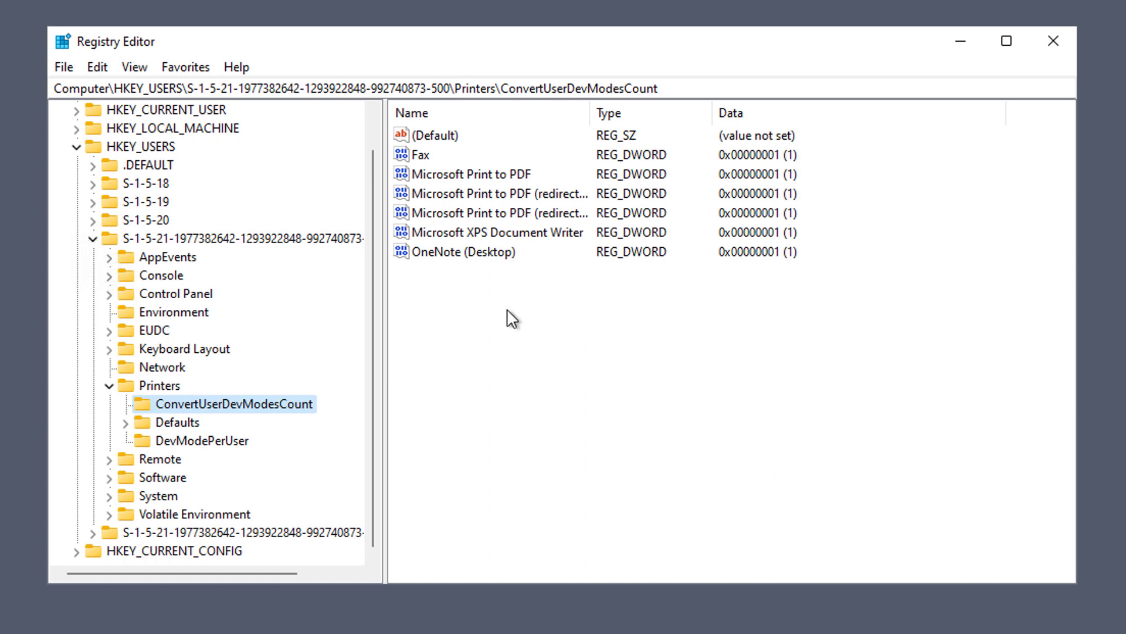
left_click(491, 179)
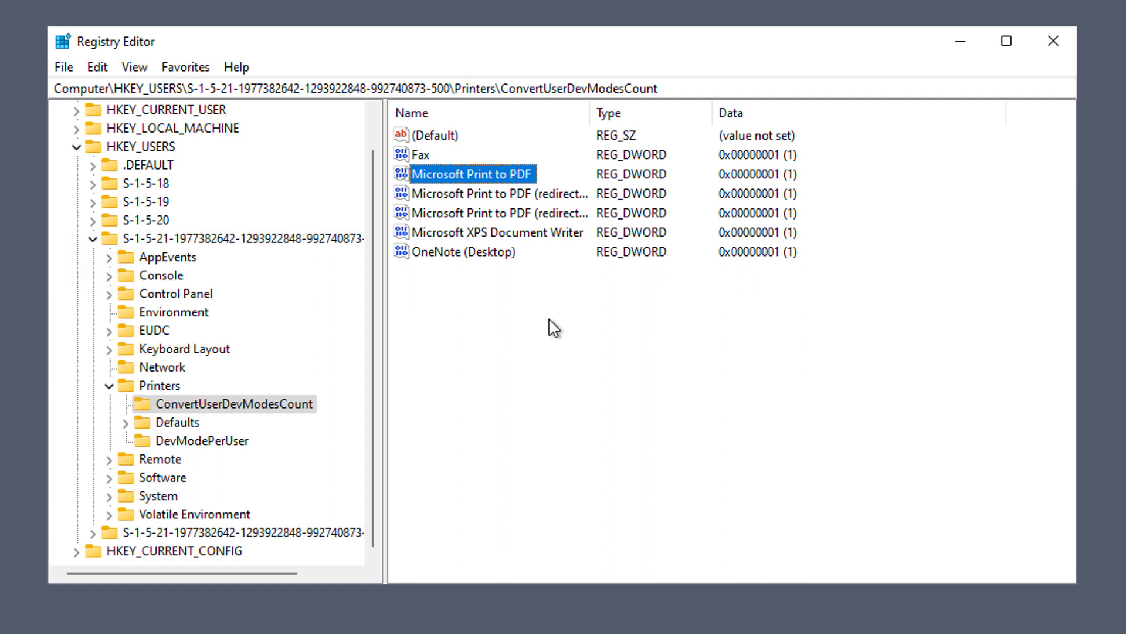
- Open Microsoft Print to PDF's DWORD edit dialog and view its data 1 in Decimal and Hexadecimal
double_click(524, 173)
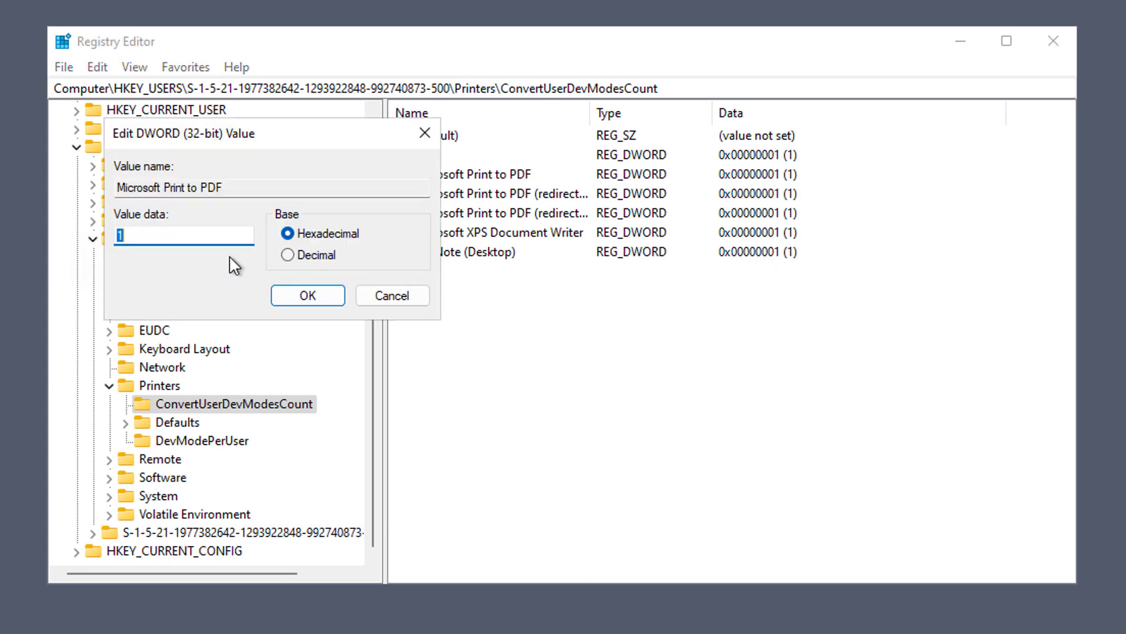
left_click(183, 237)
left_click(287, 254)
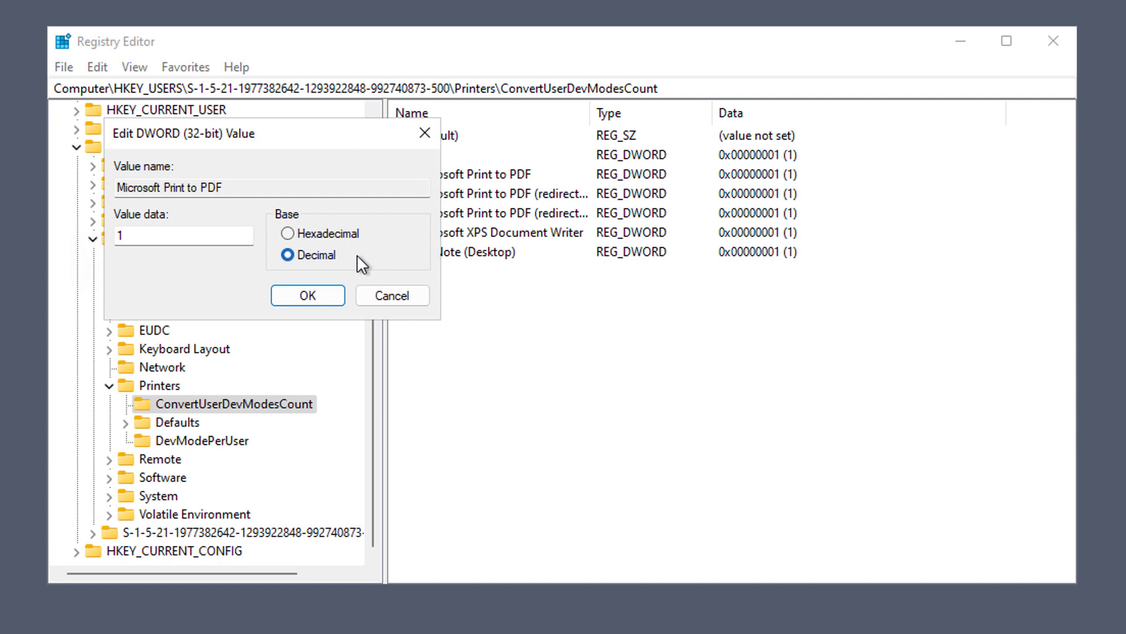
left_click(334, 234)
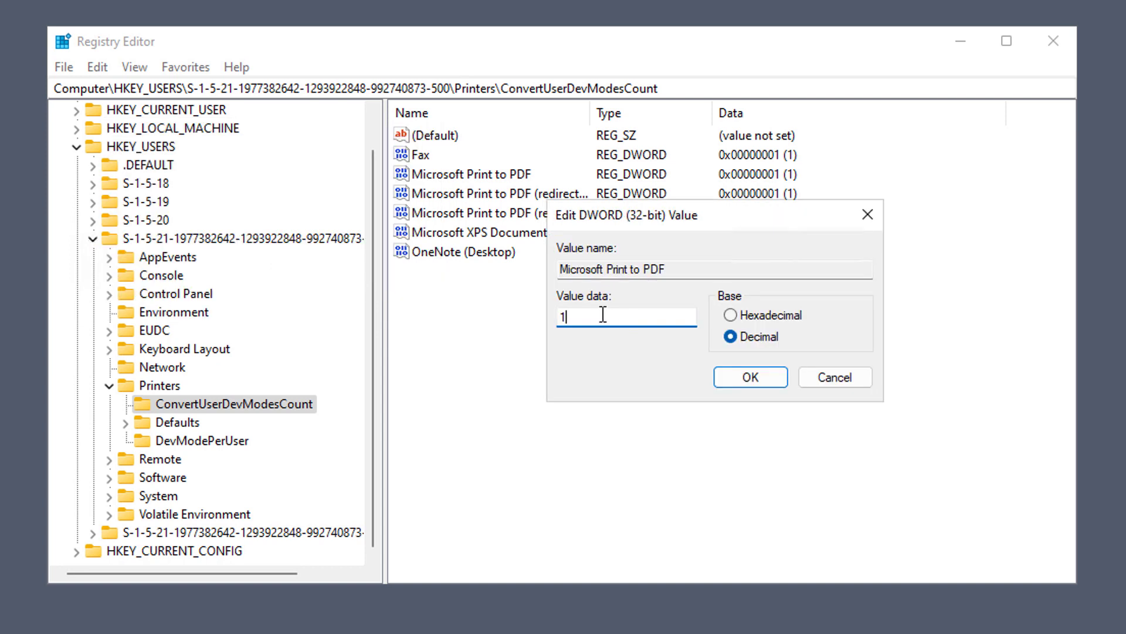
- Try value data 10, 11 and 15, comparing each between Decimal and Hexadecimal bases
type("0")
left_click(730, 315)
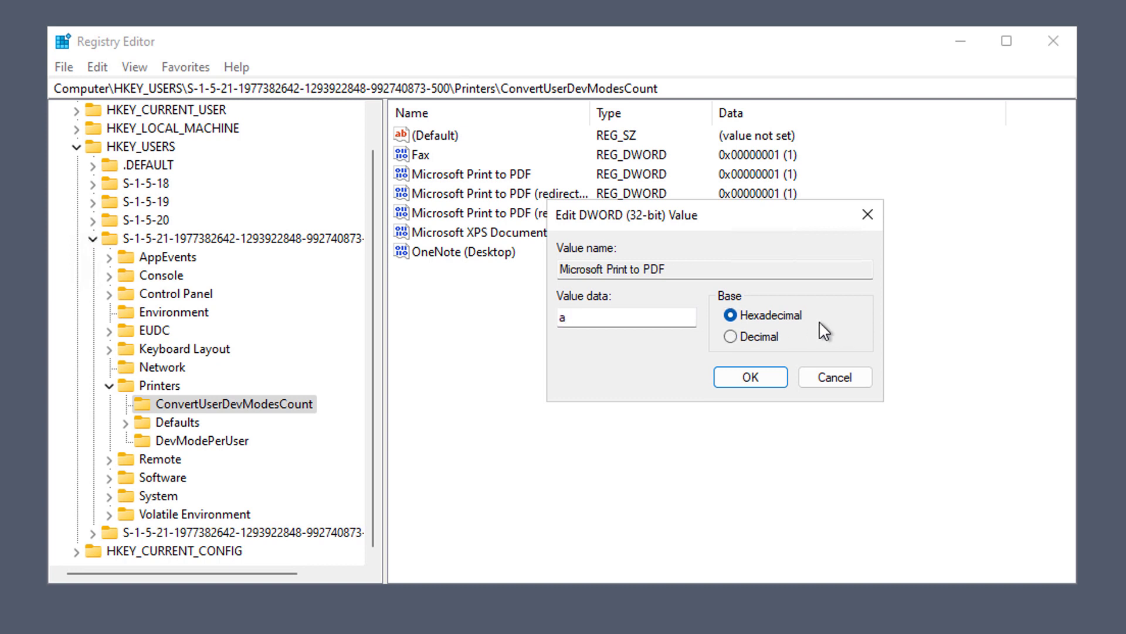
left_click(739, 329)
left_click(625, 318)
key("BackSpace")
type("11")
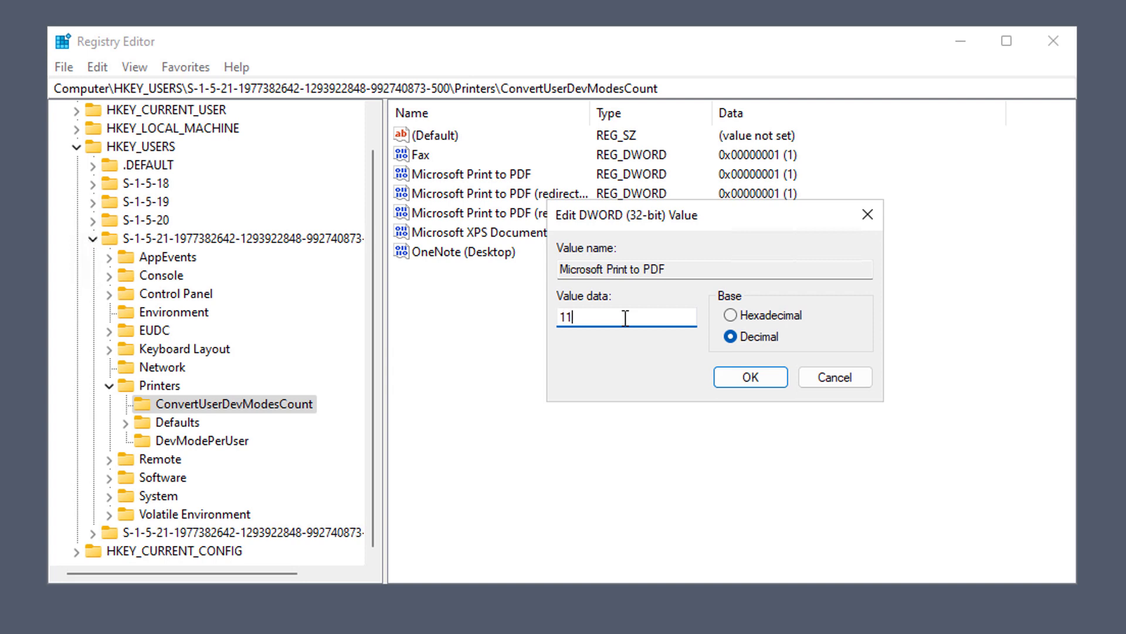
left_click(755, 322)
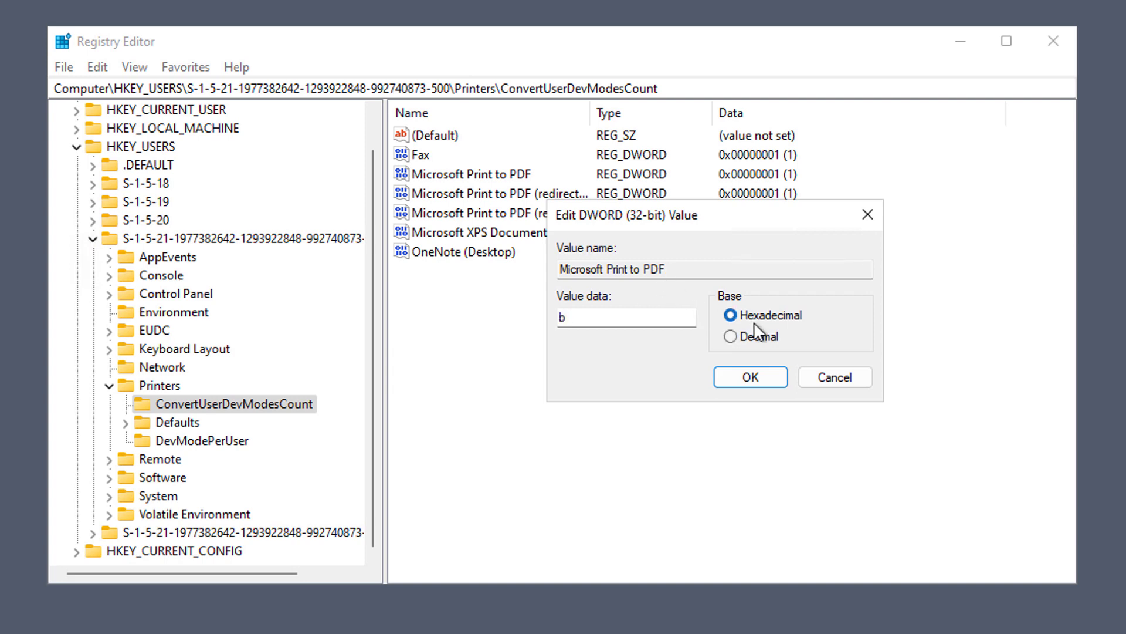
left_click(616, 322)
key("BackSpace")
type("15")
- Cancel the trial edits and create a new DWORD (32-bit) value named test
left_click(829, 376)
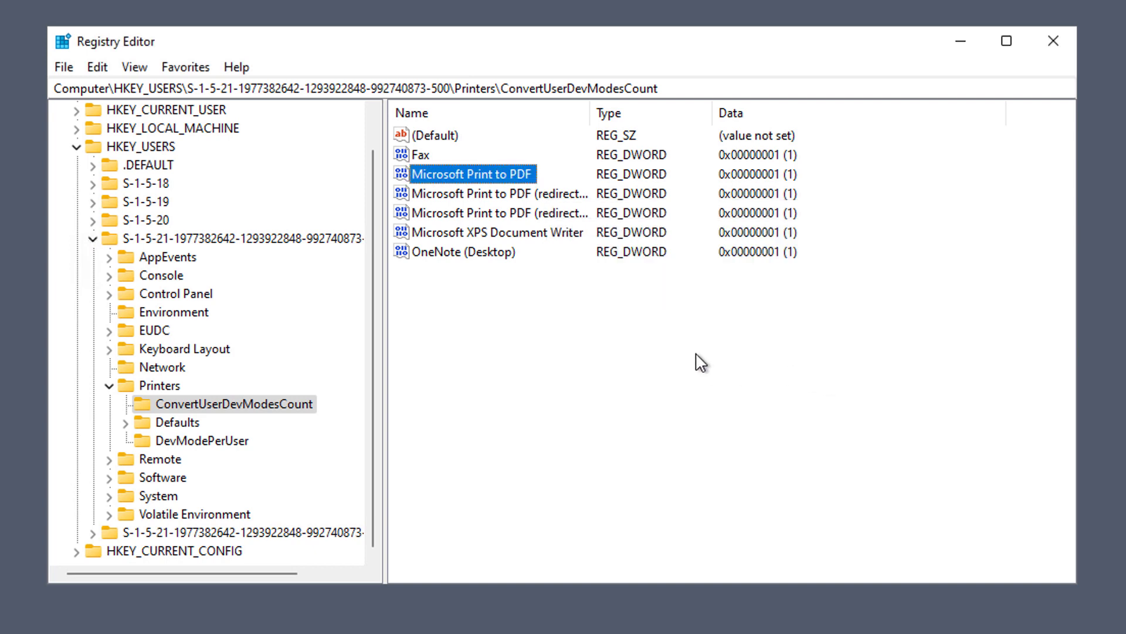
right_click(681, 303)
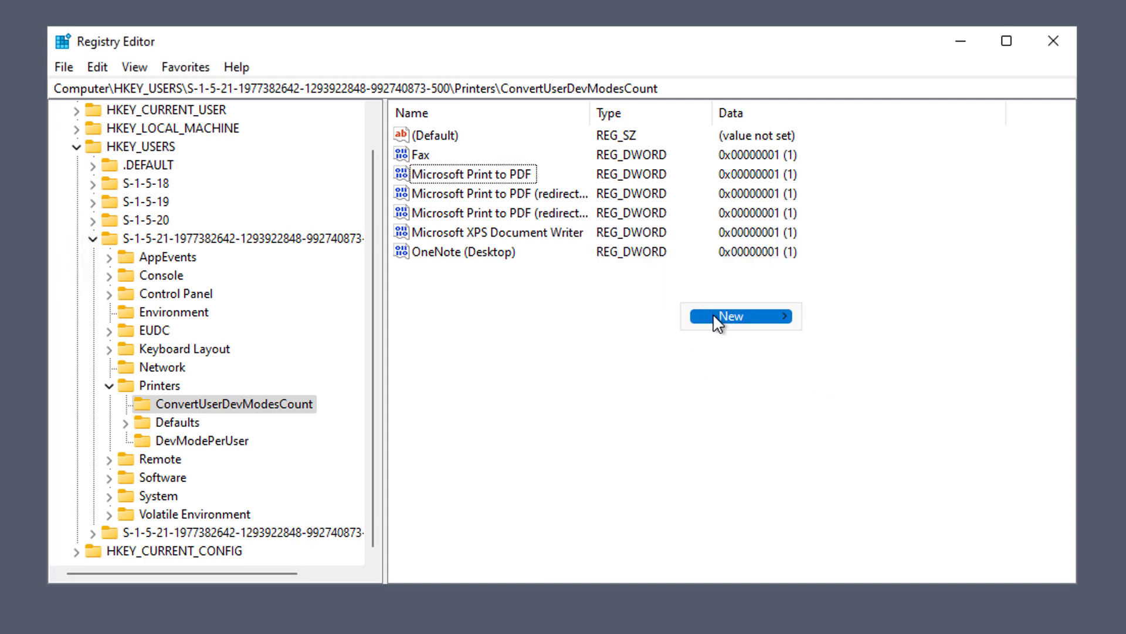
mouse_move(712, 315)
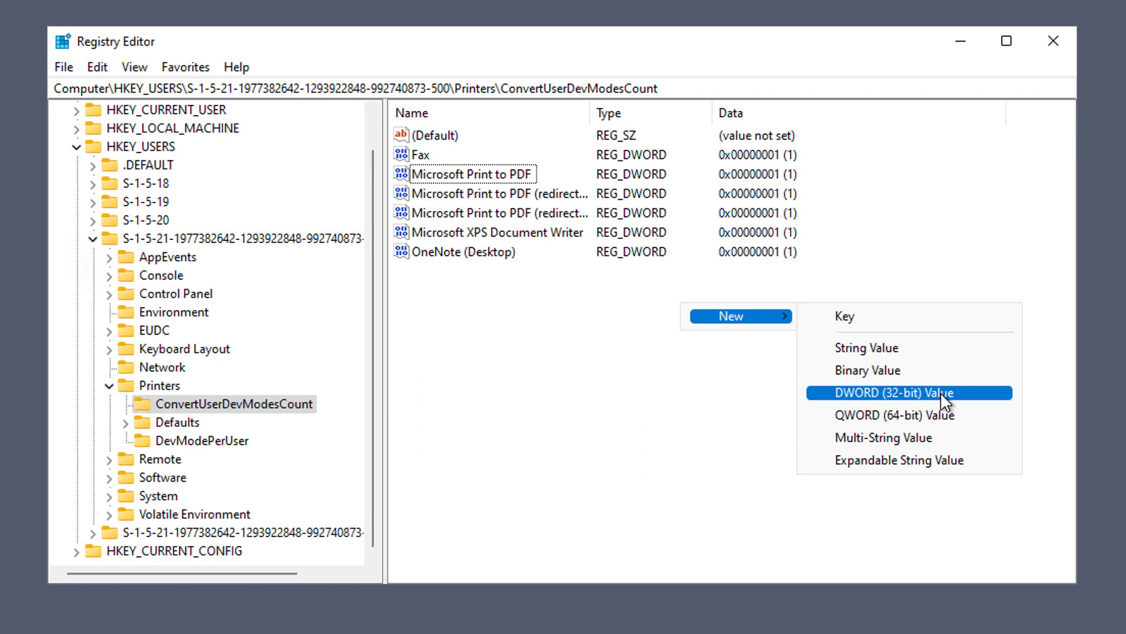
left_click(941, 392)
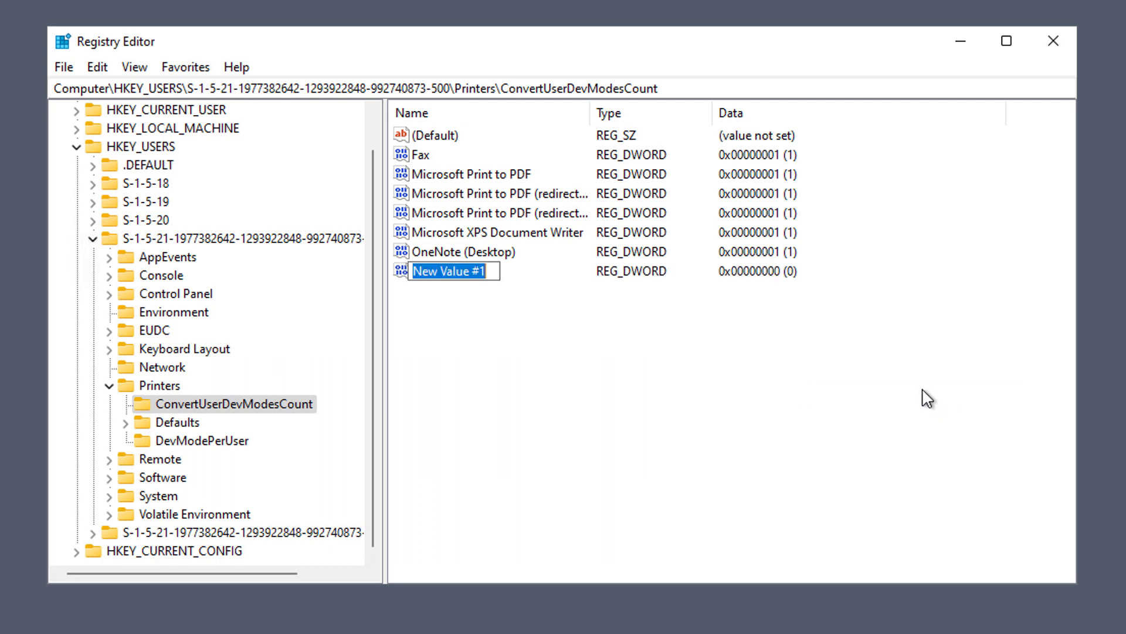
type("test")
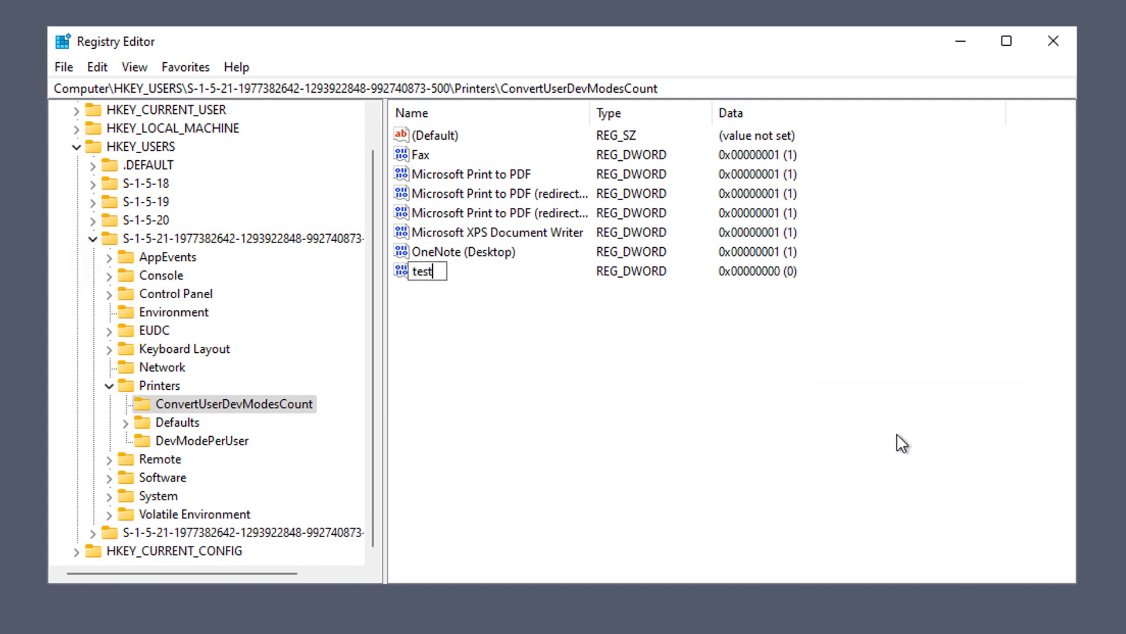
key("Return")
- Reselect the test value and open its edit dialog with Modify
left_click(613, 284)
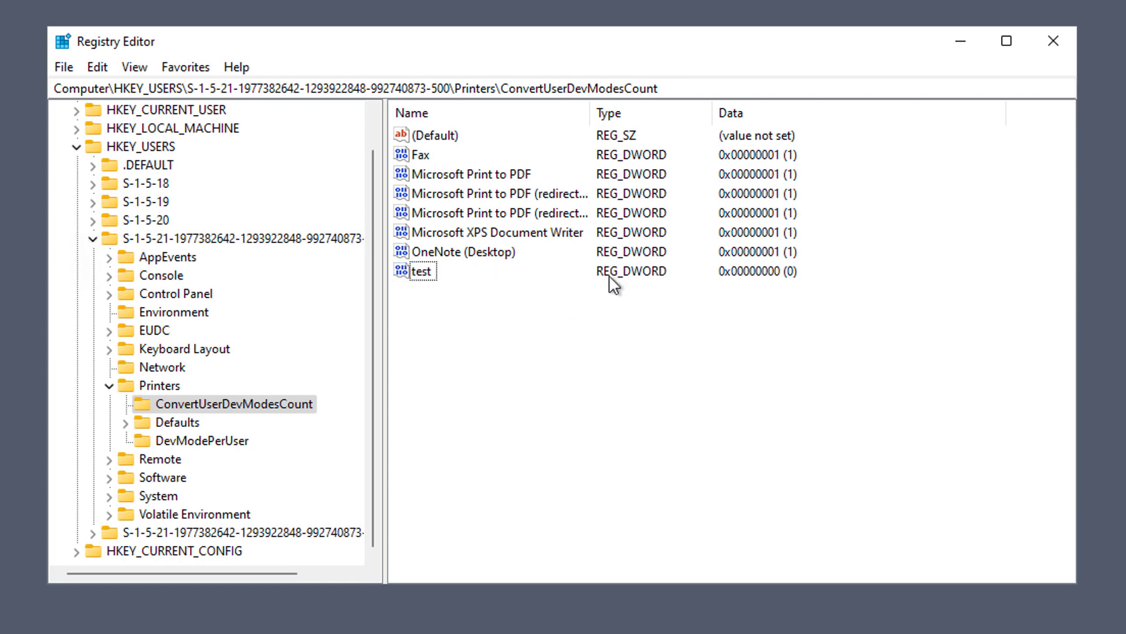
left_click(415, 278)
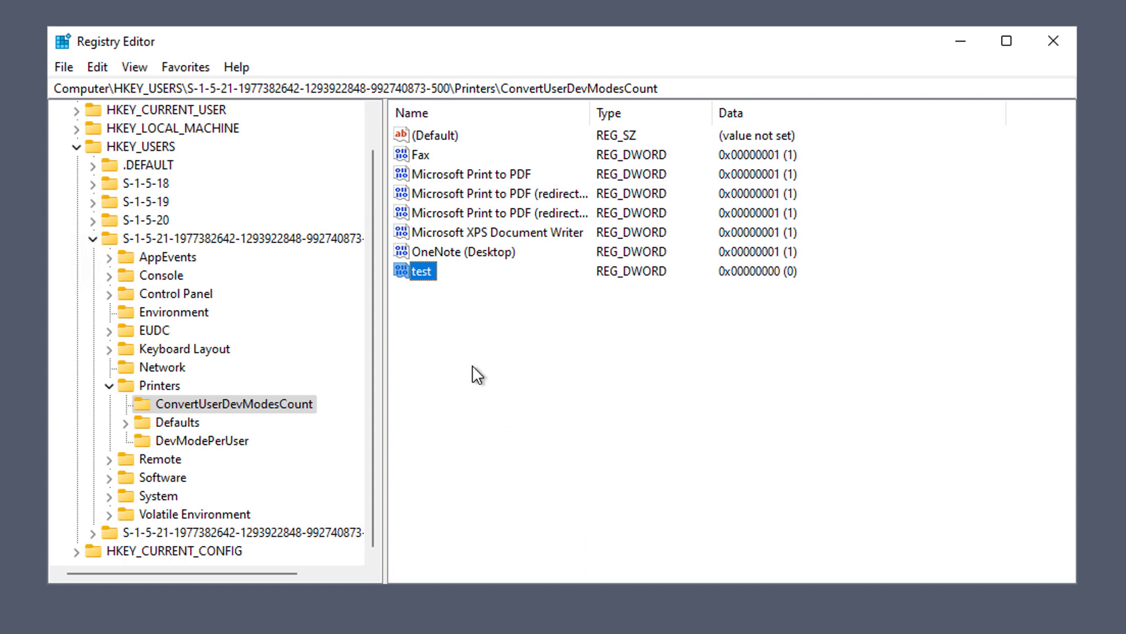
right_click(418, 267)
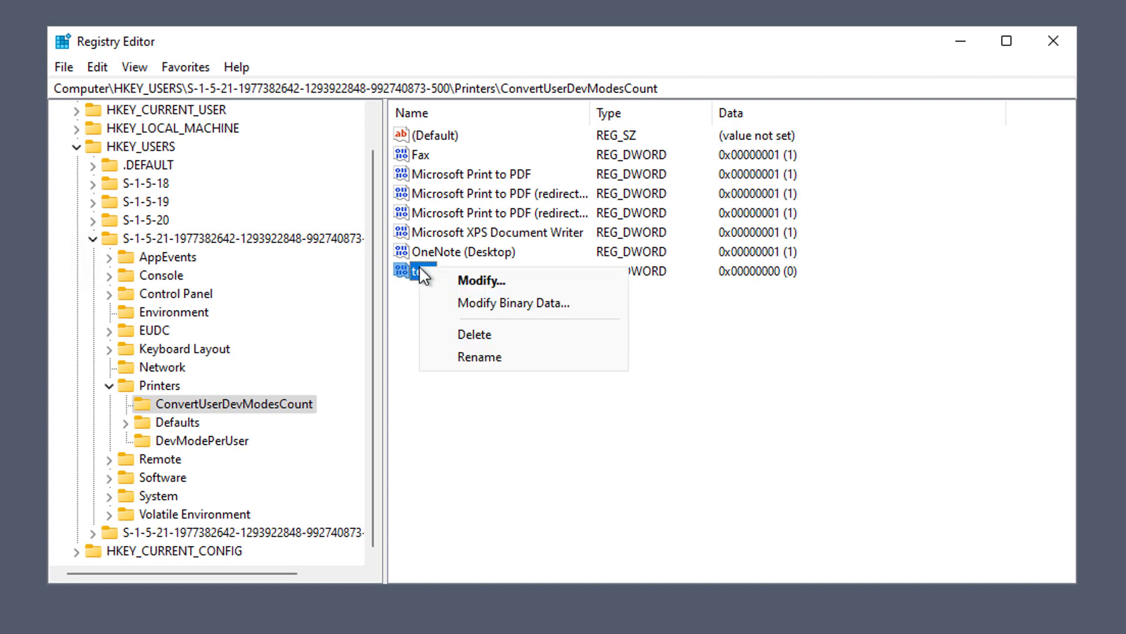
left_click(463, 279)
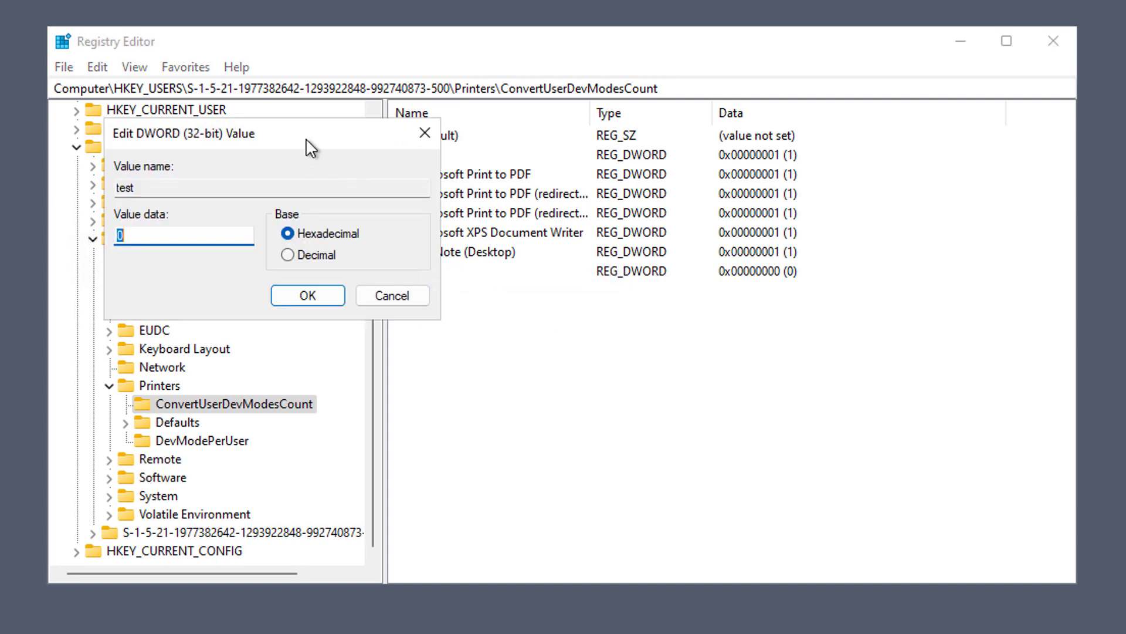
left_click_drag(404, 144, 860, 271)
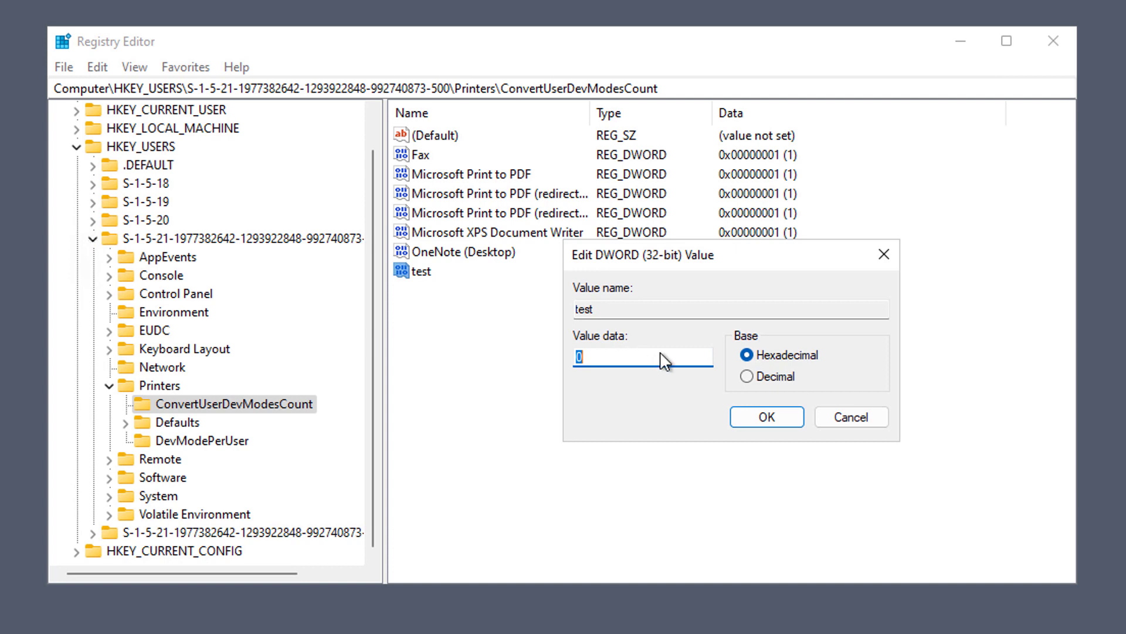
- Close the test editor and add a new QWORD (64-bit) value named test2
left_click(874, 421)
right_click(486, 326)
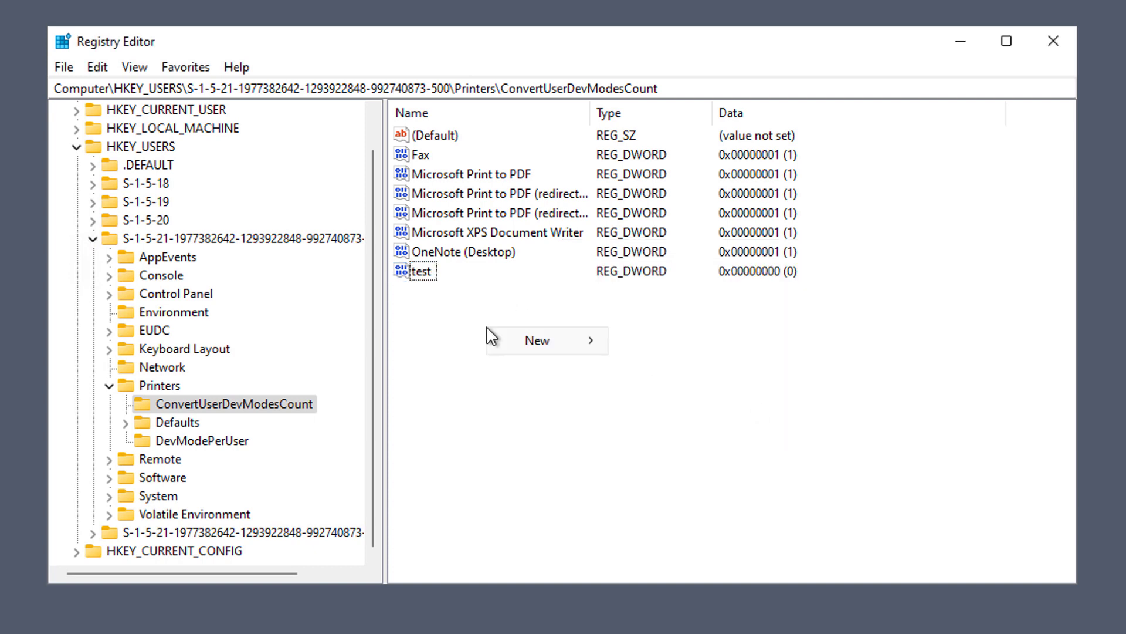
mouse_move(544, 351)
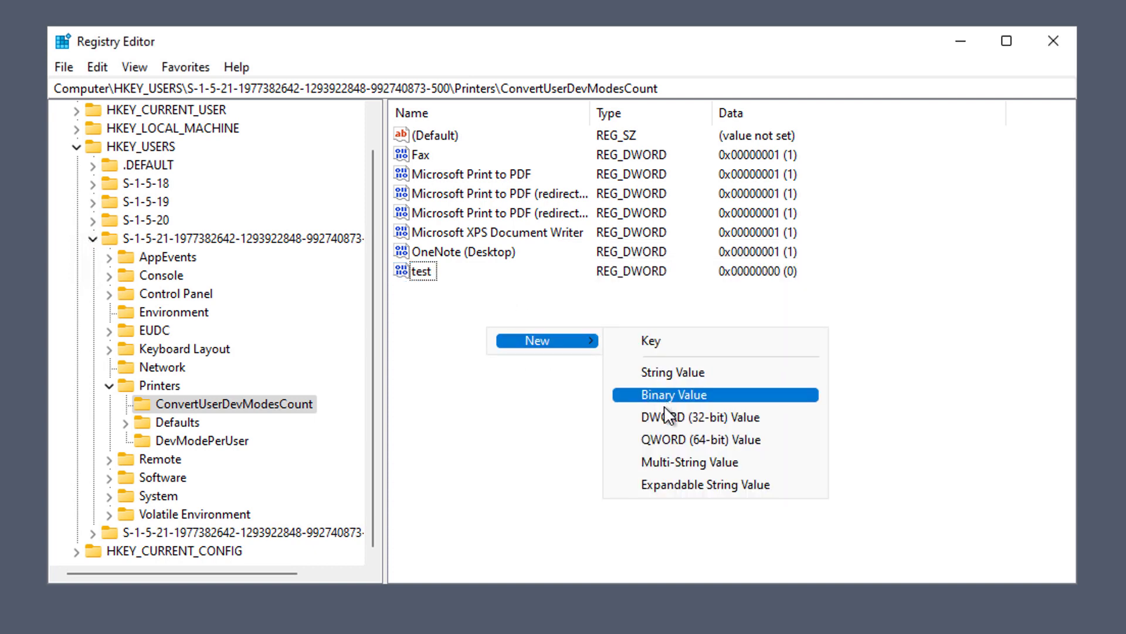
left_click(675, 440)
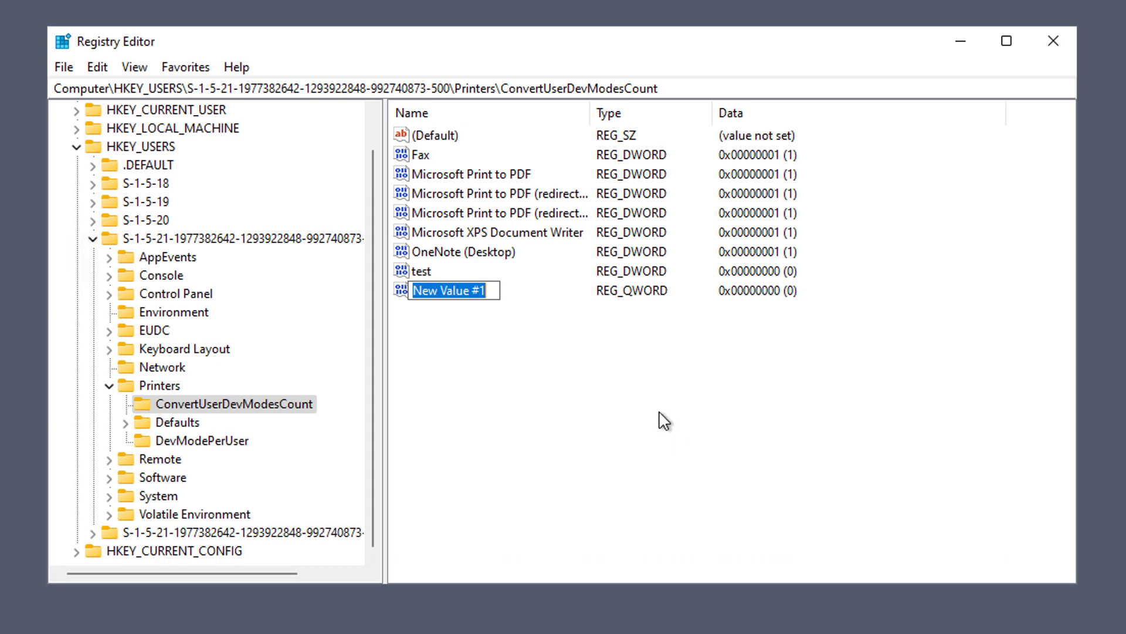
type("test2")
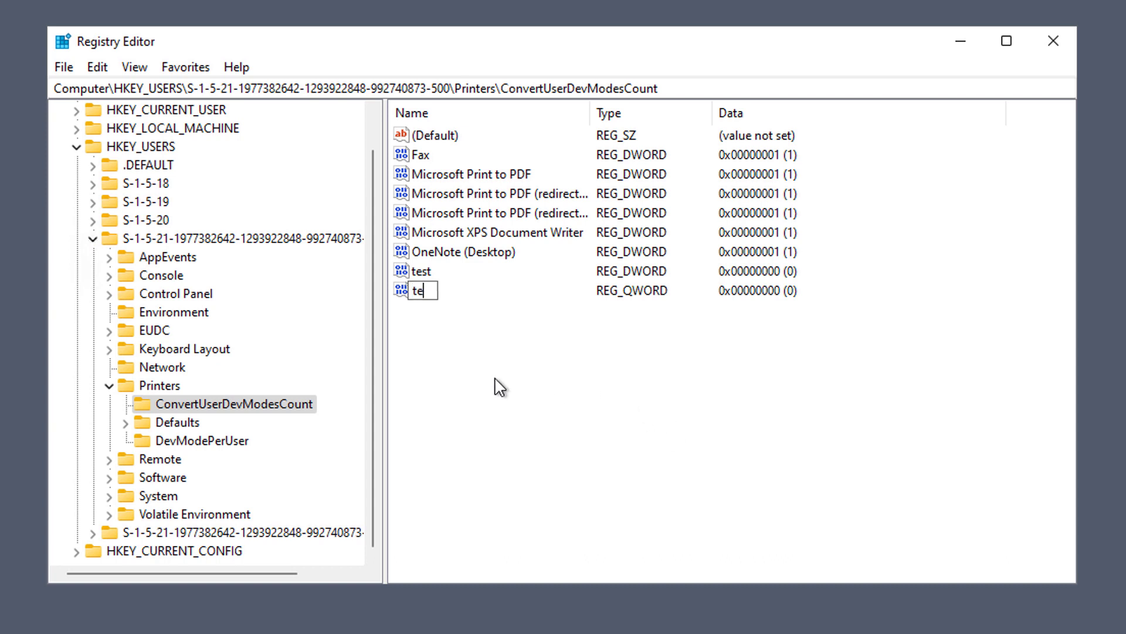
key("Return")
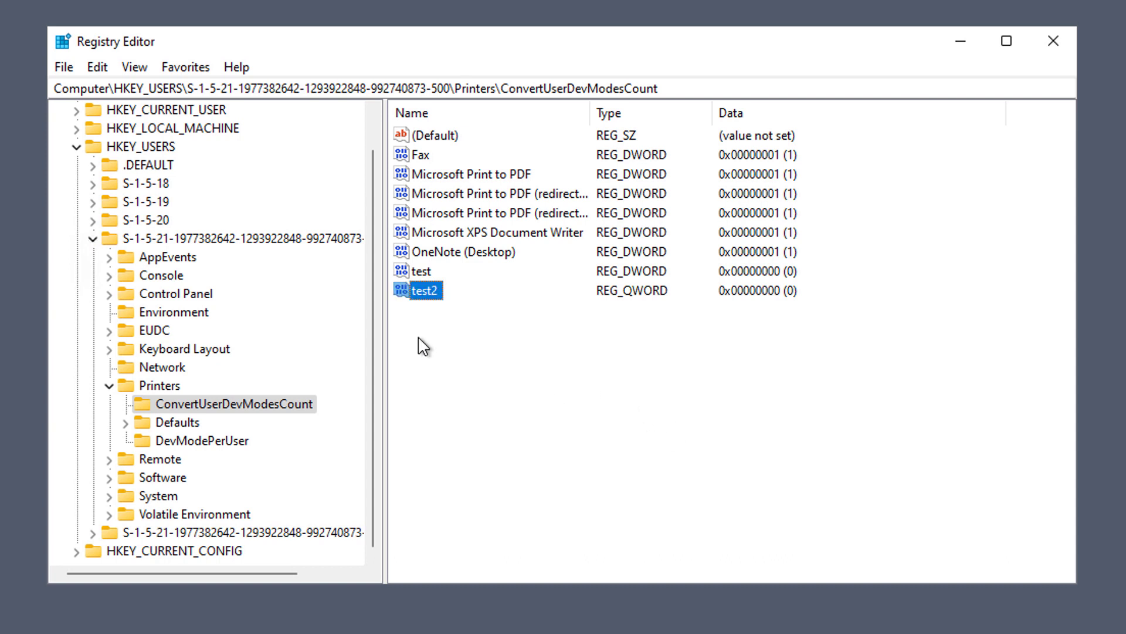
- Open test2's QWORD edit dialog to confirm its data is 0
left_click(632, 285)
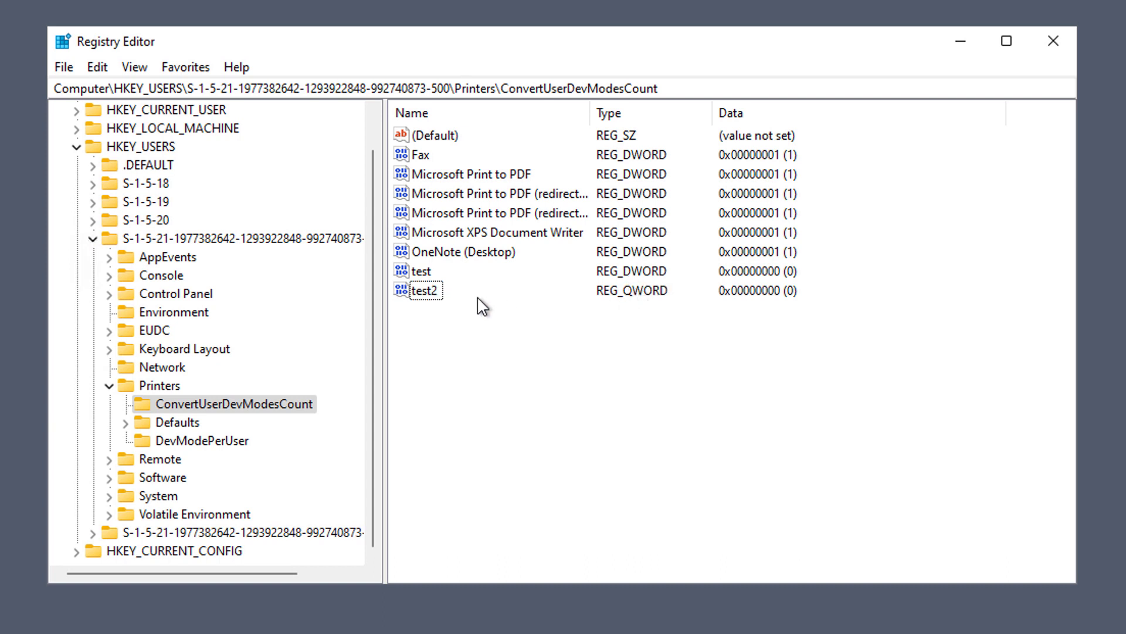
double_click(423, 290)
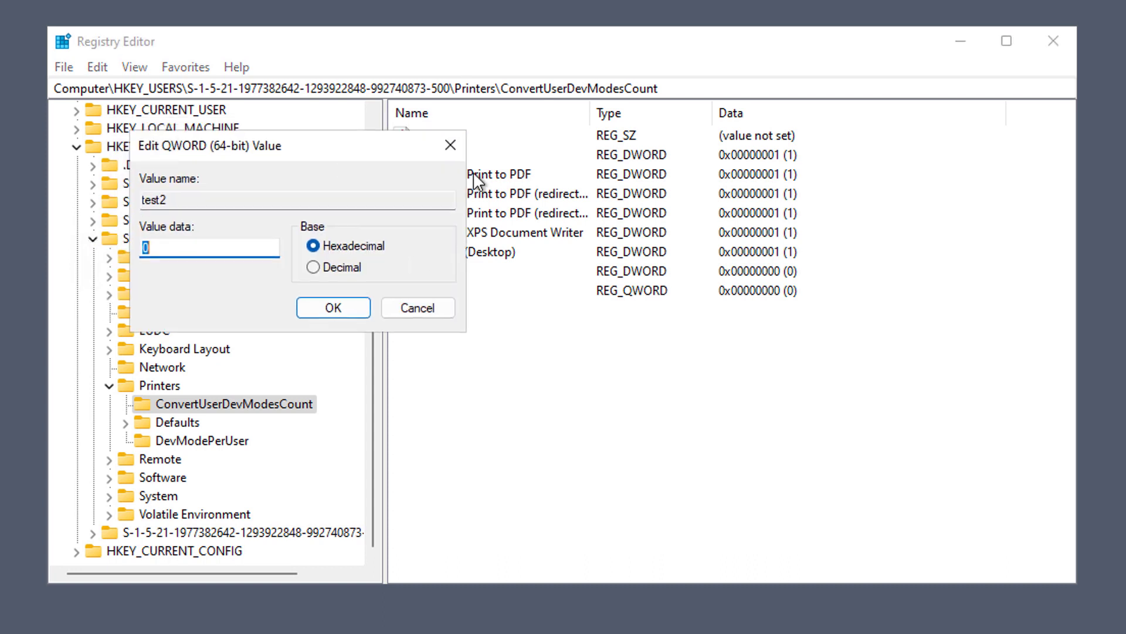
left_click_drag(311, 147, 773, 231)
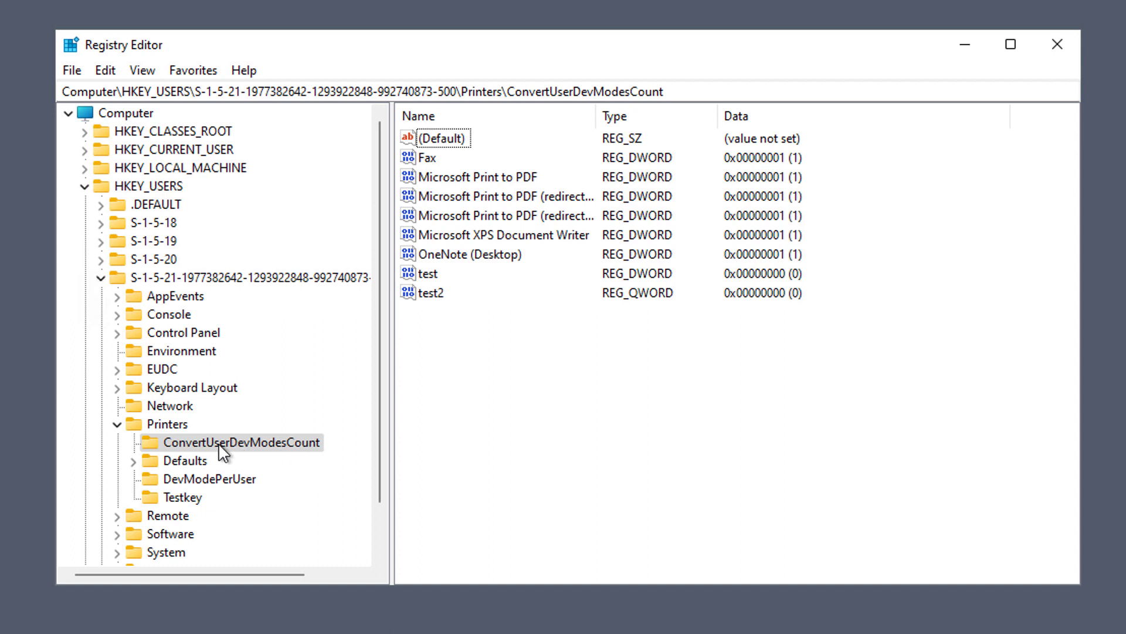
- Export the Printers key as 'Backup Printer Config' .reg file on the Desktop
left_click(167, 425)
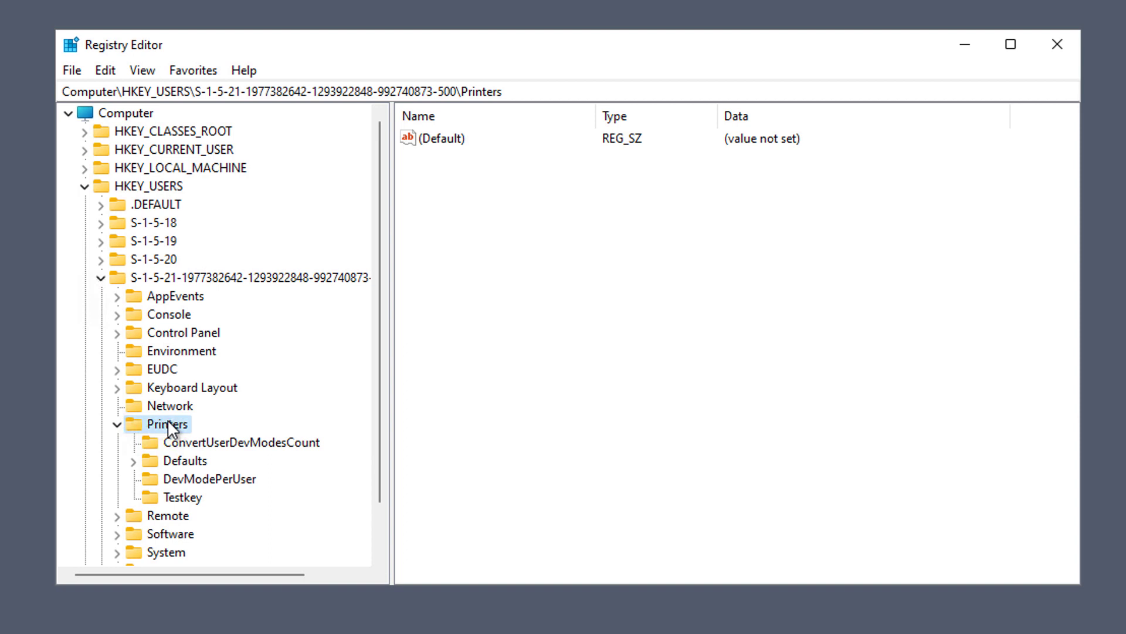
right_click(169, 426)
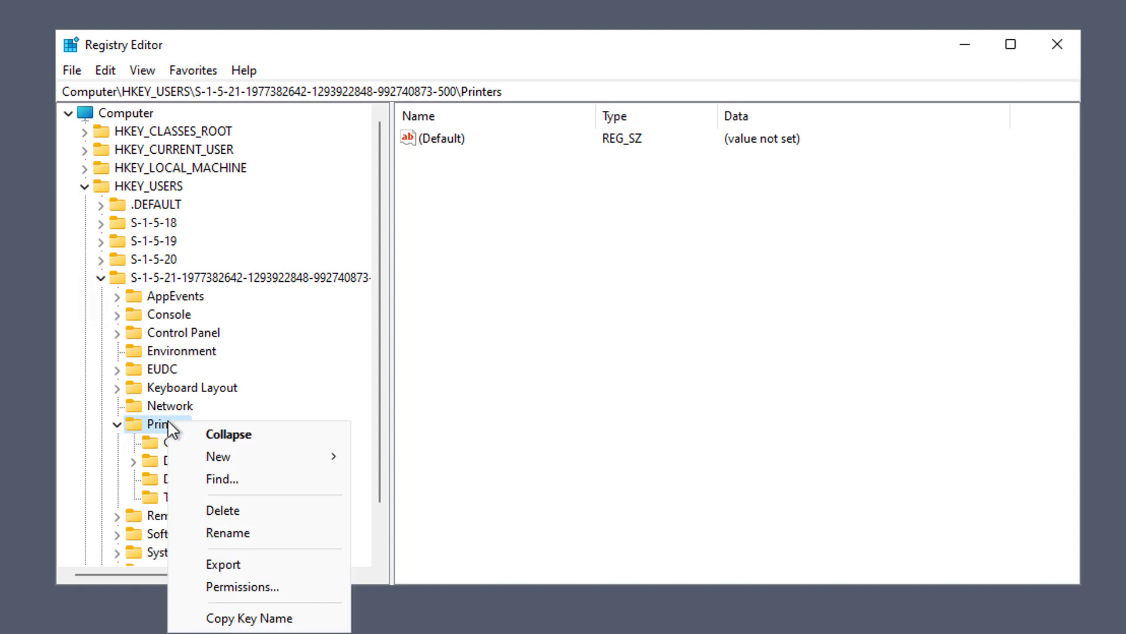
left_click(267, 561)
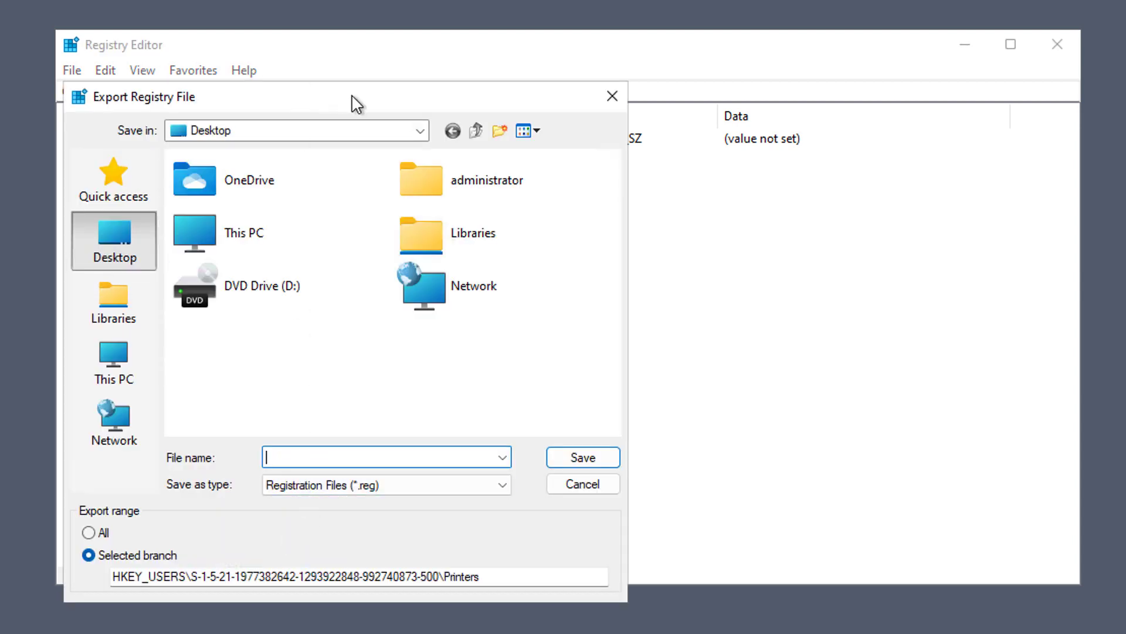
left_click_drag(352, 101, 557, 70)
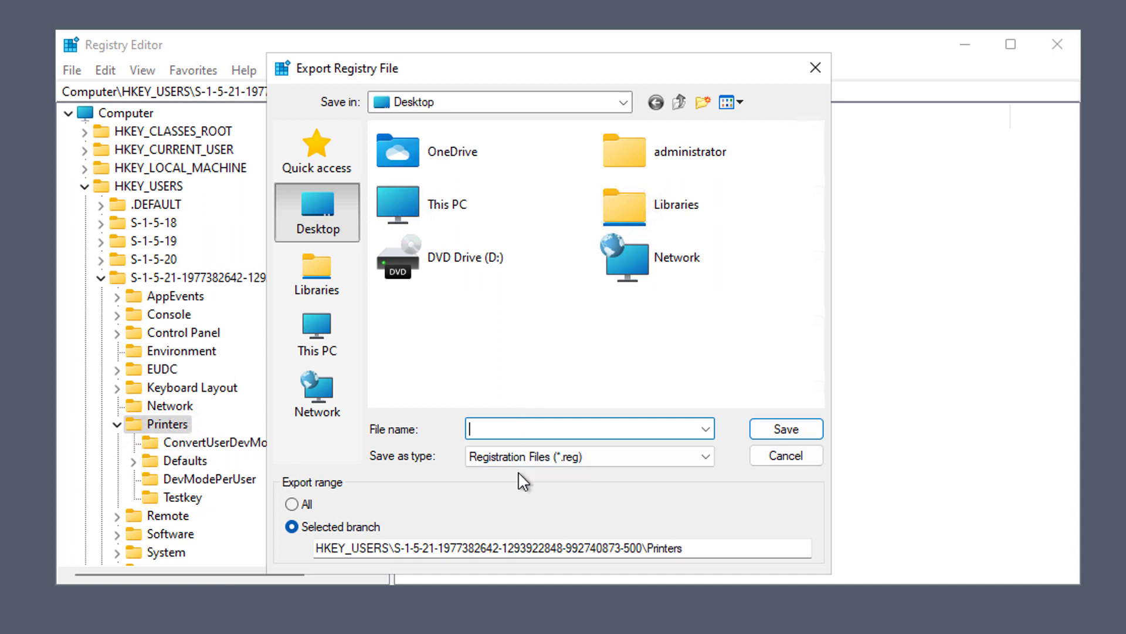
type("Backup Printer Config")
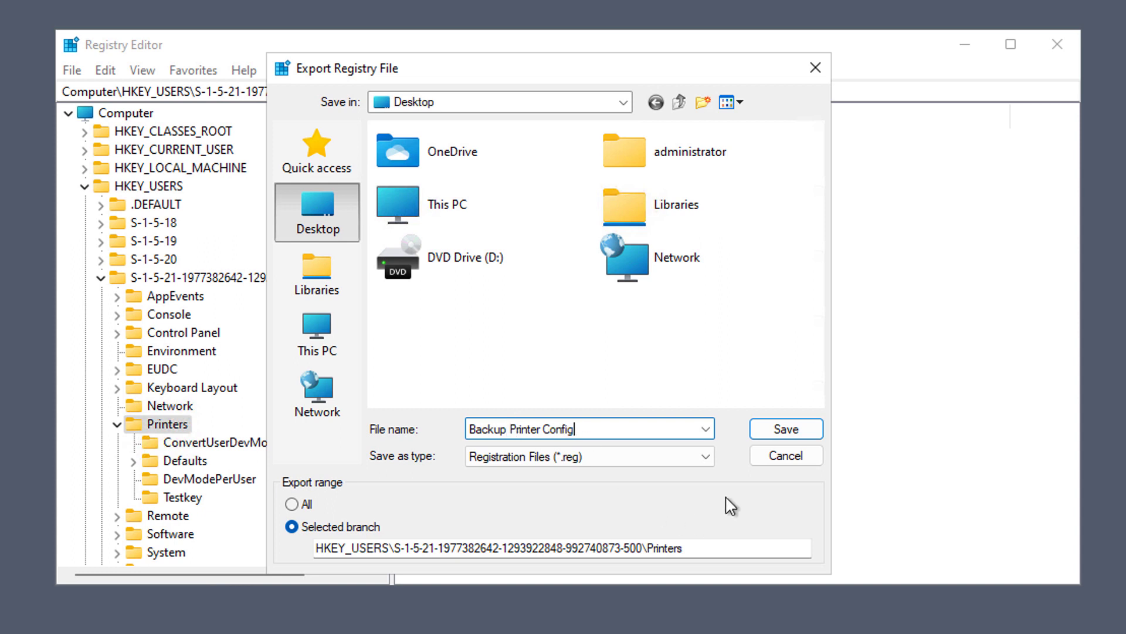
left_click(790, 425)
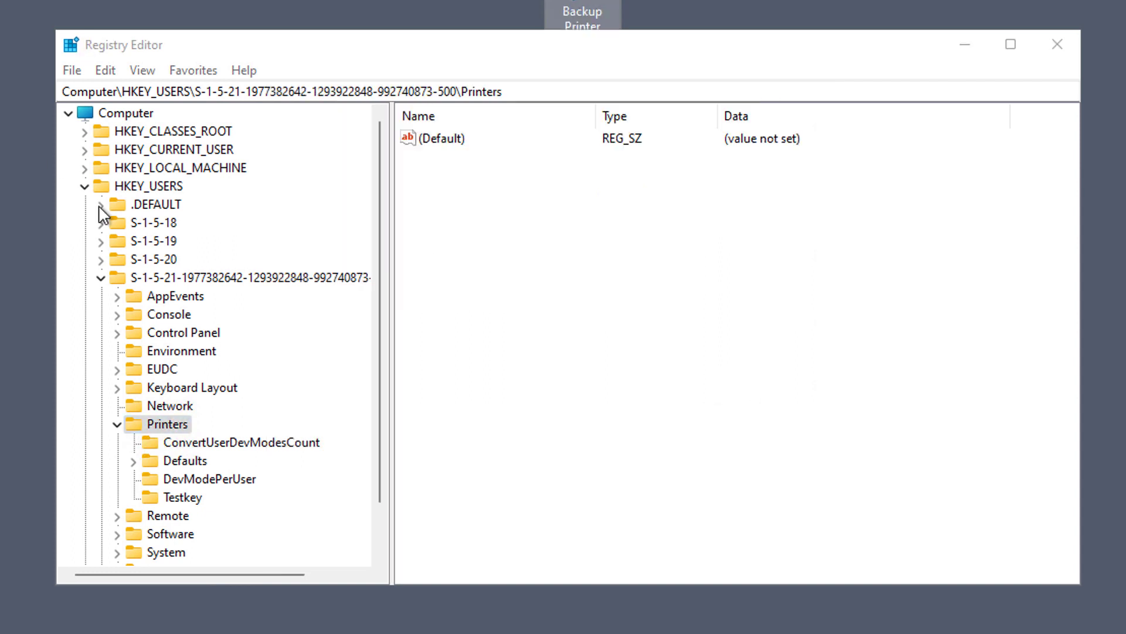
- Delete the Testkey subkey and the test and test2 values from ConvertUserDevModesCount
left_click(184, 497)
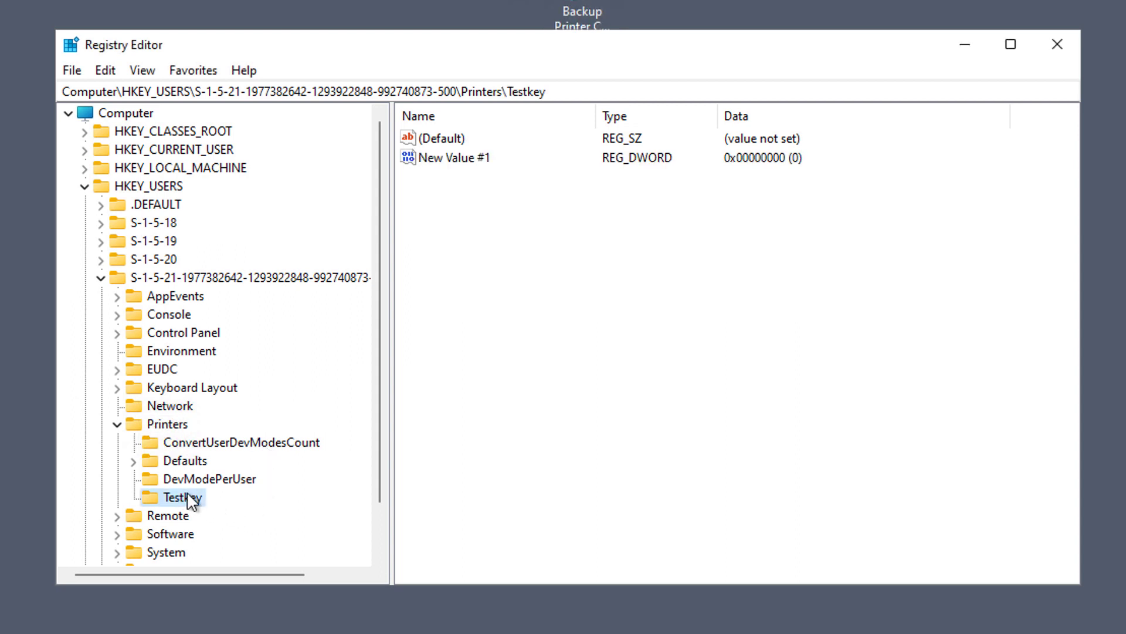
key("Delete")
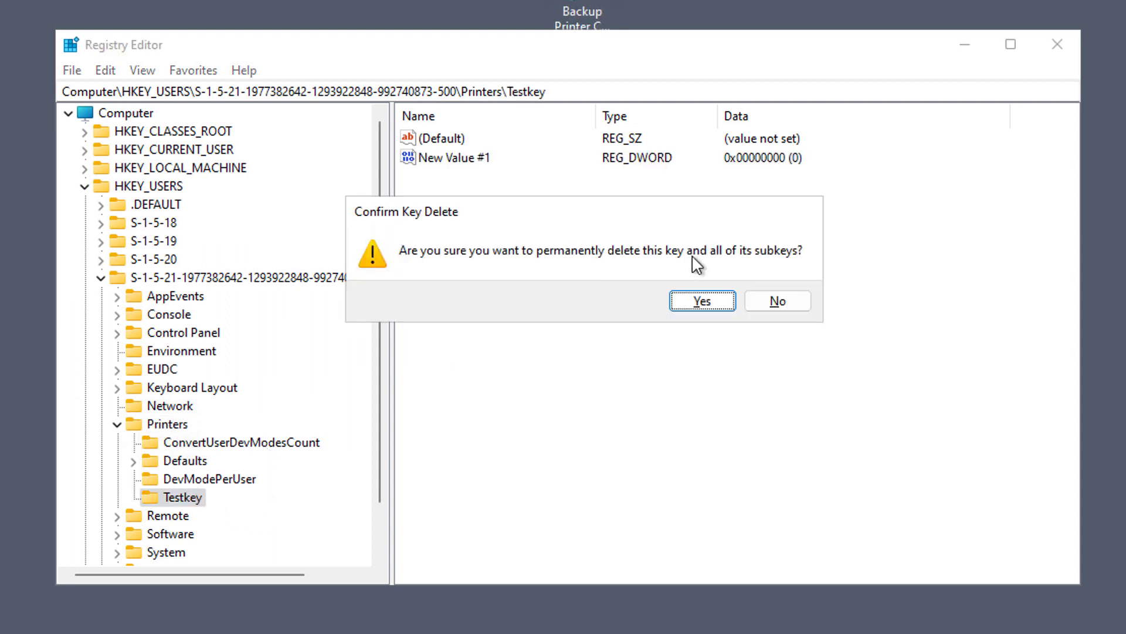
left_click(703, 300)
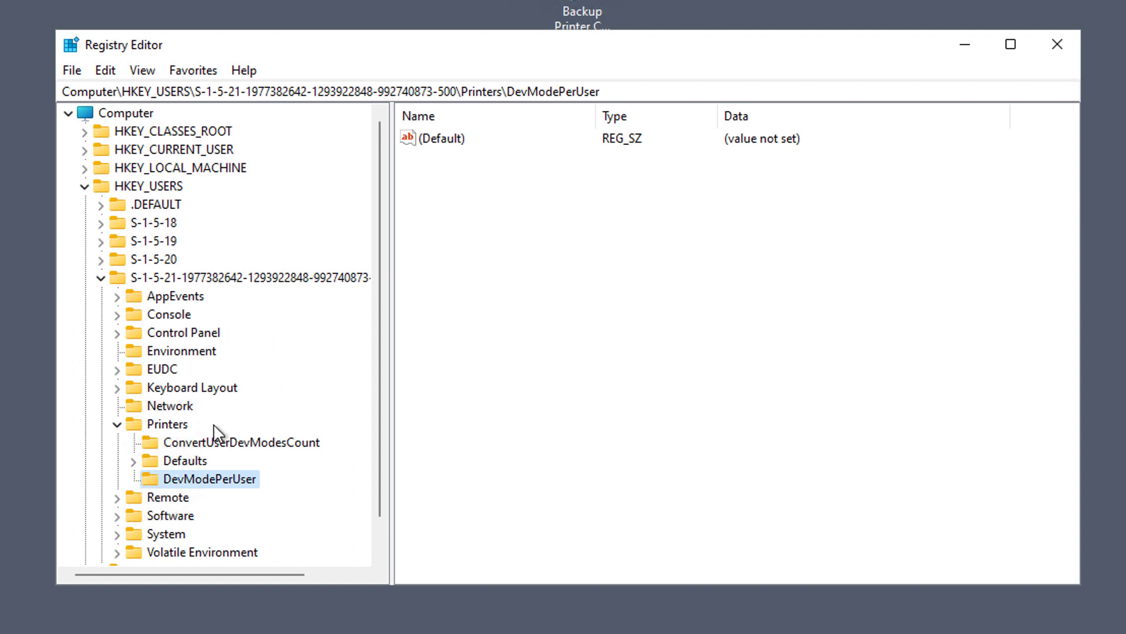
left_click(194, 443)
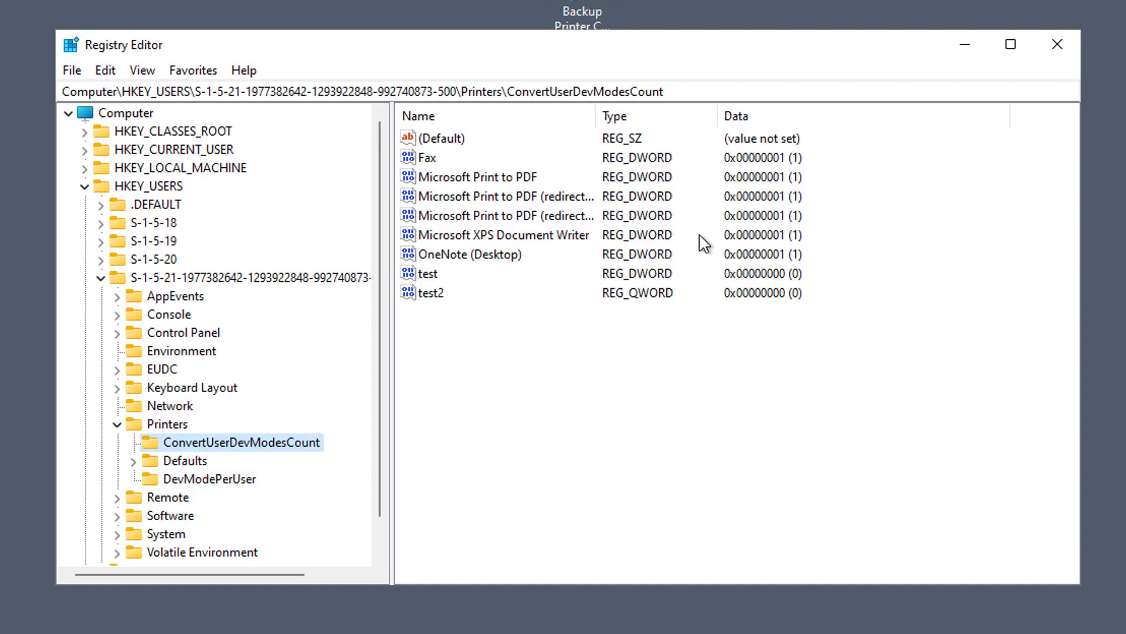
left_click(427, 275)
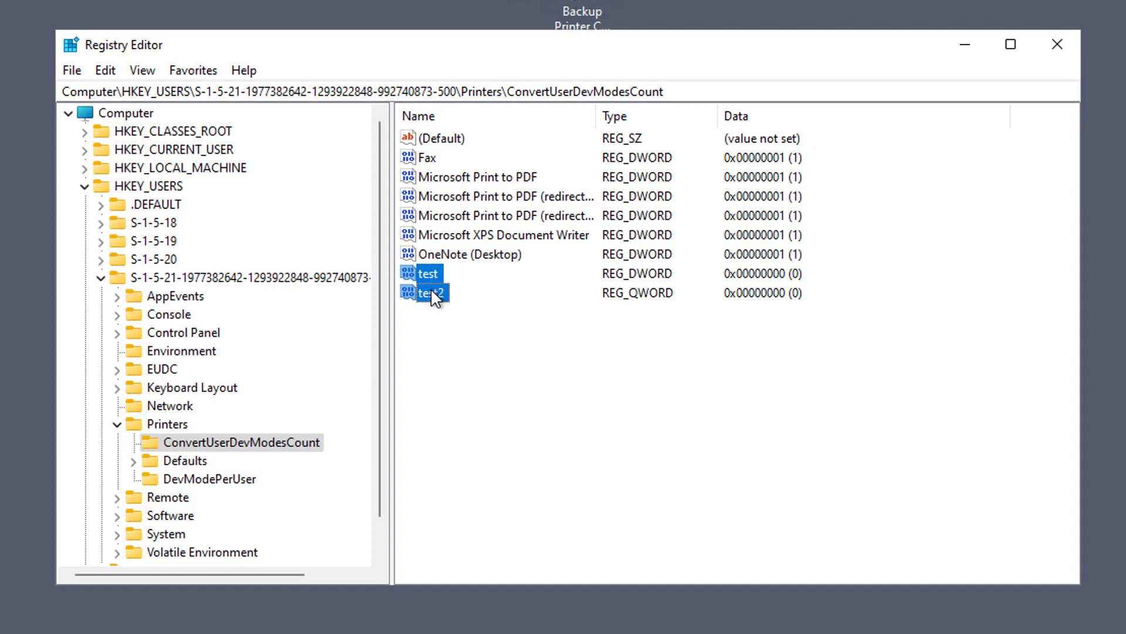
key("Delete")
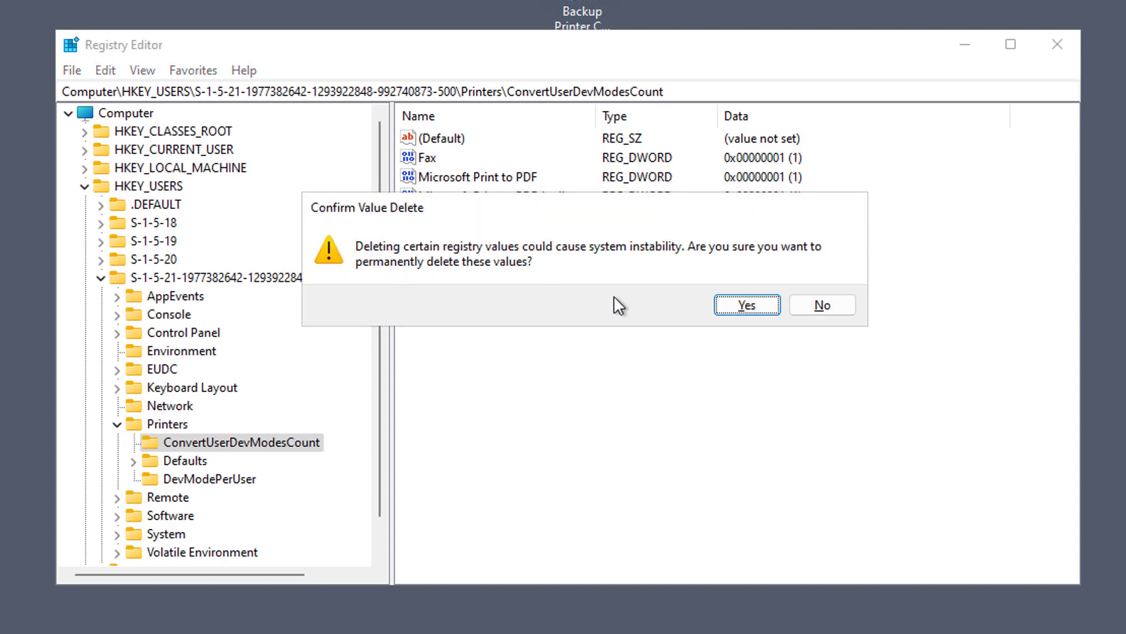
left_click(720, 302)
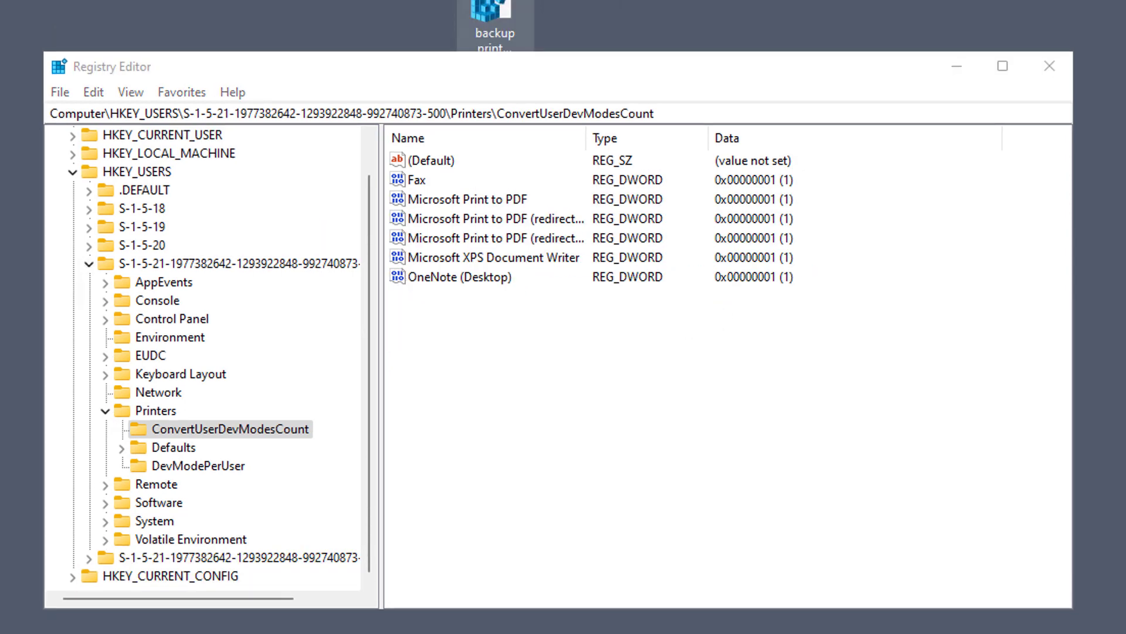
- Import the backup .reg file from the desktop and confirm Testkey is restored
double_click(490, 12)
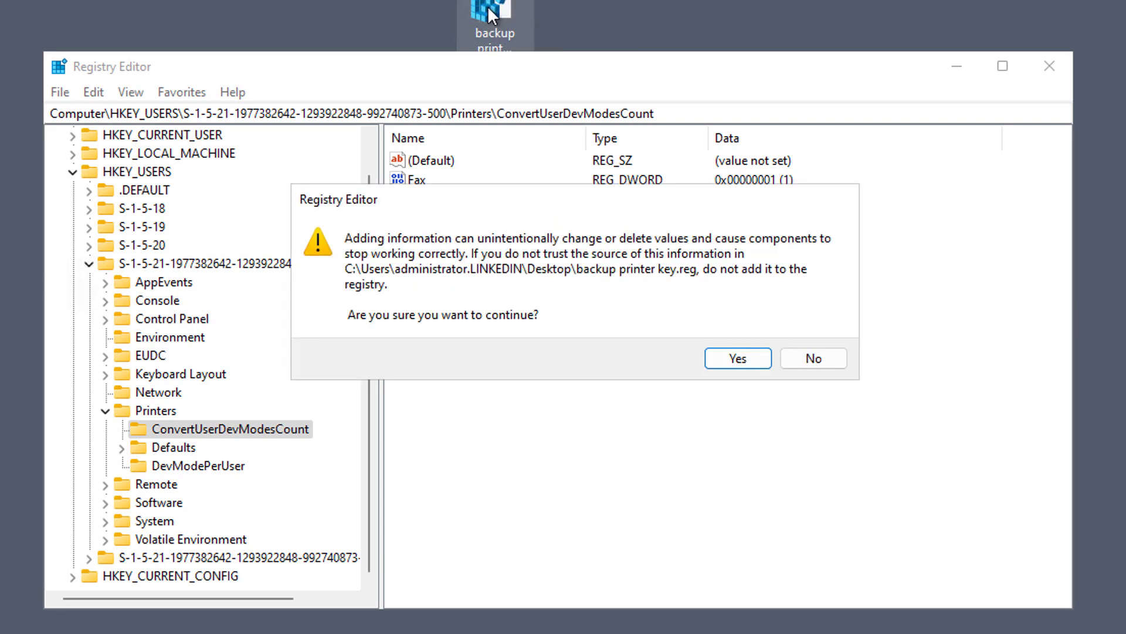
left_click(730, 357)
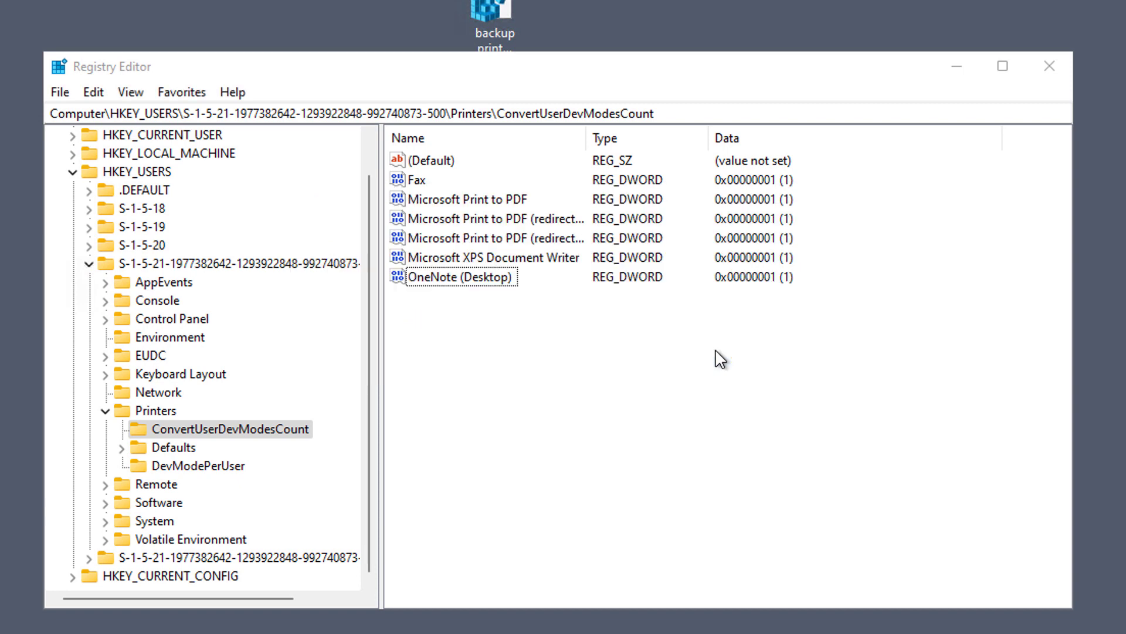
left_click(799, 329)
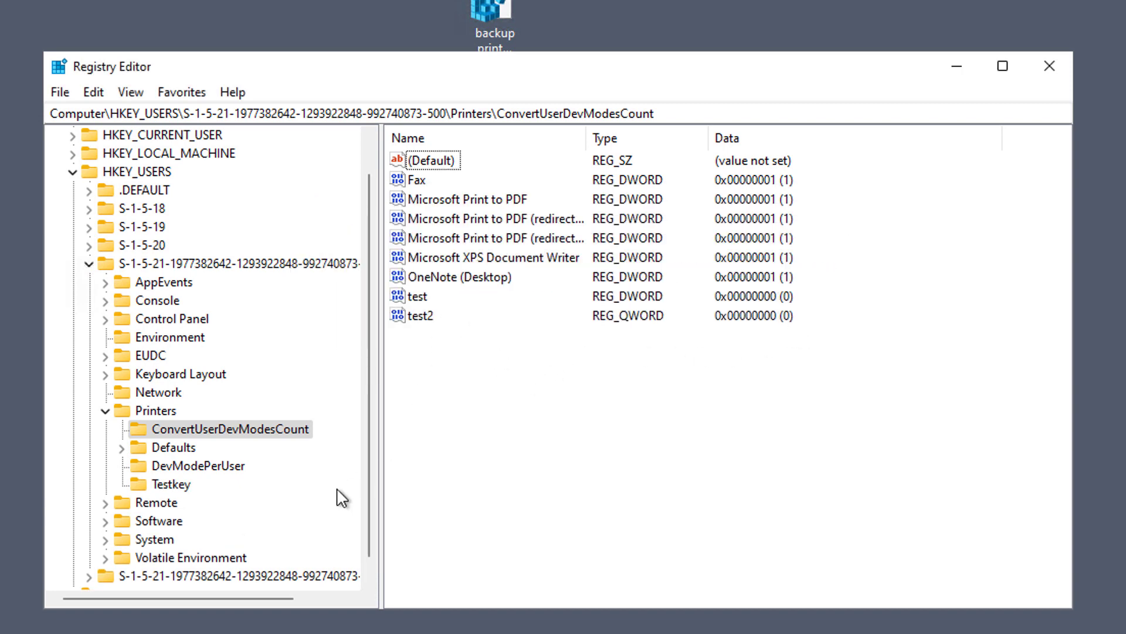
left_click(171, 486)
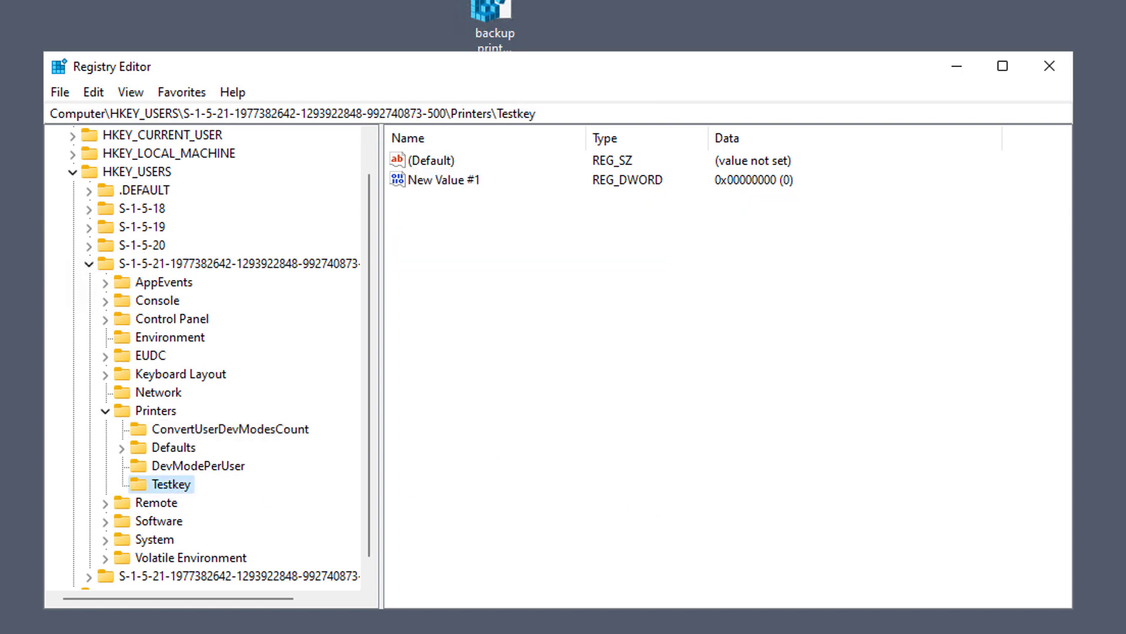
scroll(375, 146, "up", 1)
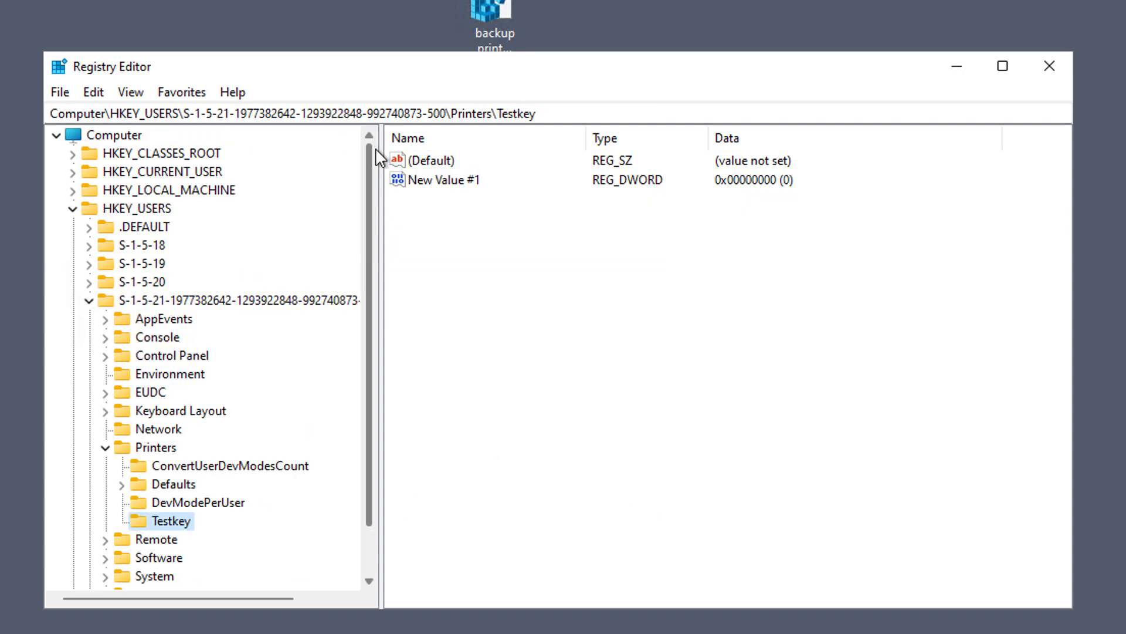
right_click(114, 138)
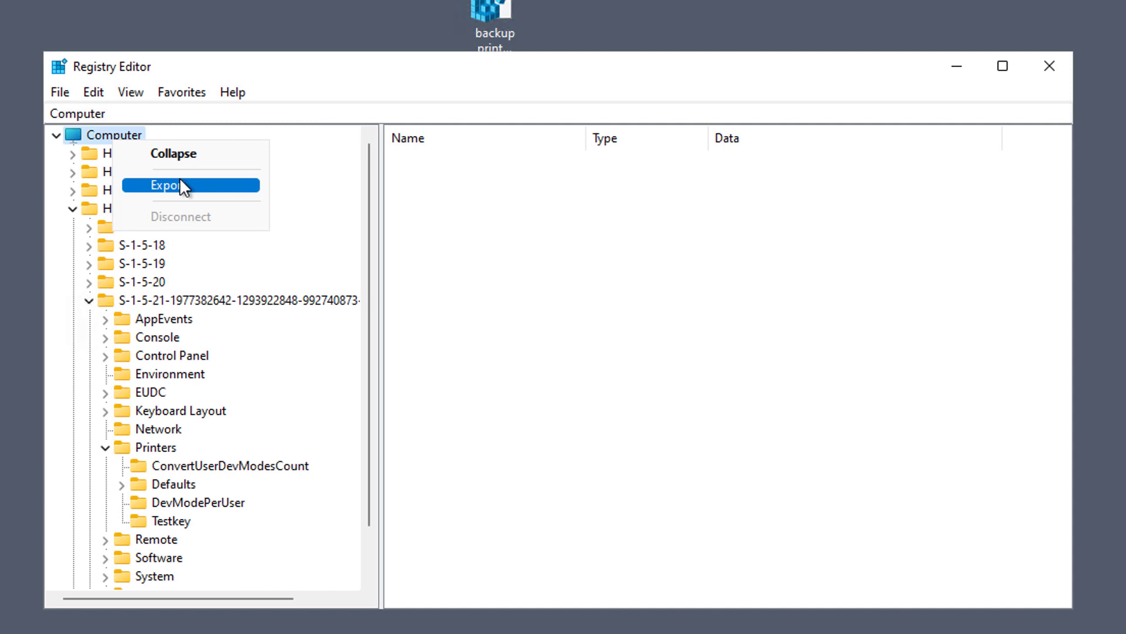
left_click(455, 200)
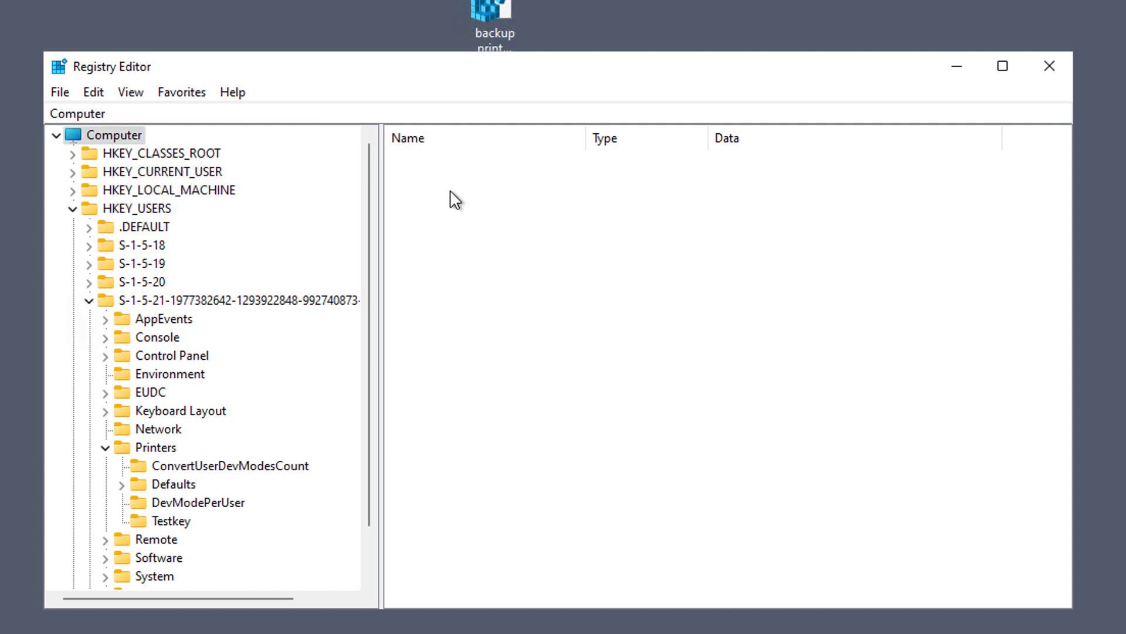